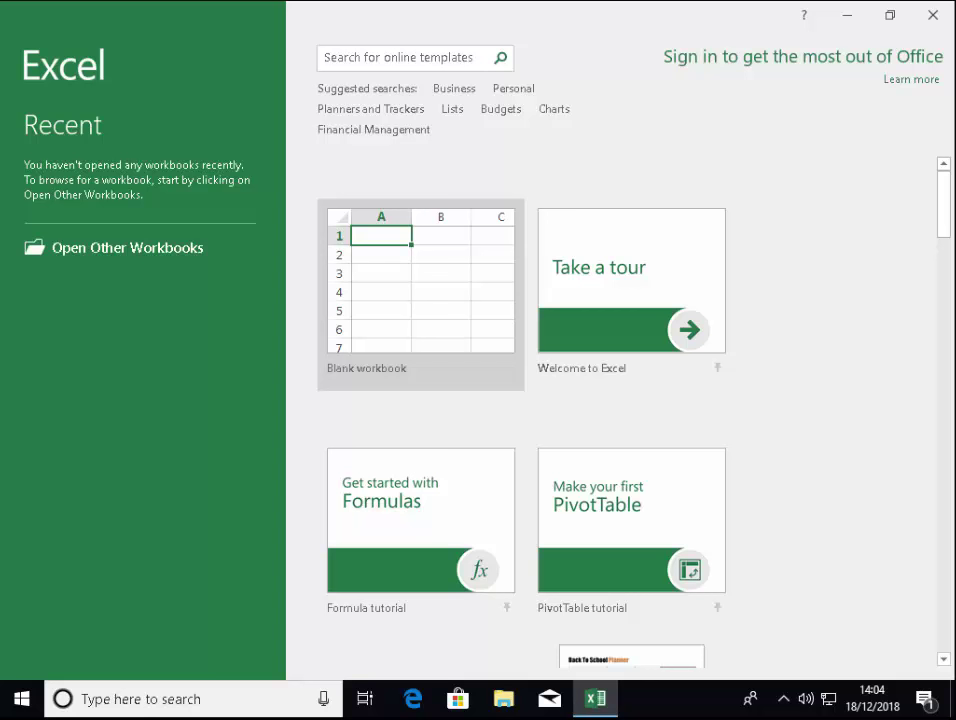
Step: Start a new blank workbook (Book1) from the Excel start screen
{"action": "left_click", "coordinate": [404, 282]}
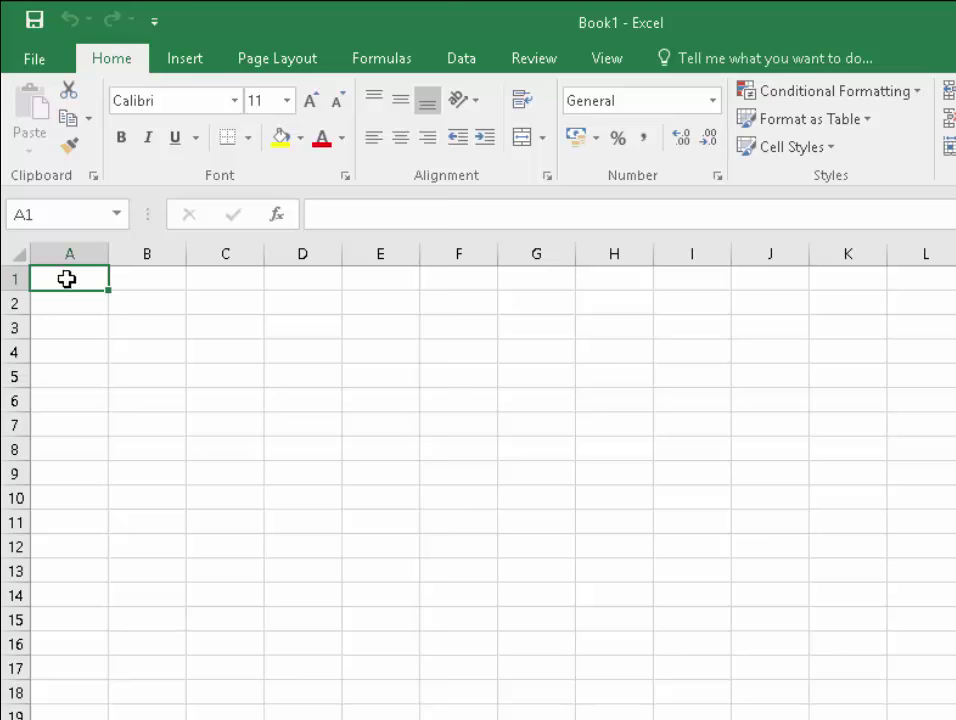
Step: Enter the heading 'Date' in A1 and widen column A to 11.43
{"action": "type", "text": "Date"}
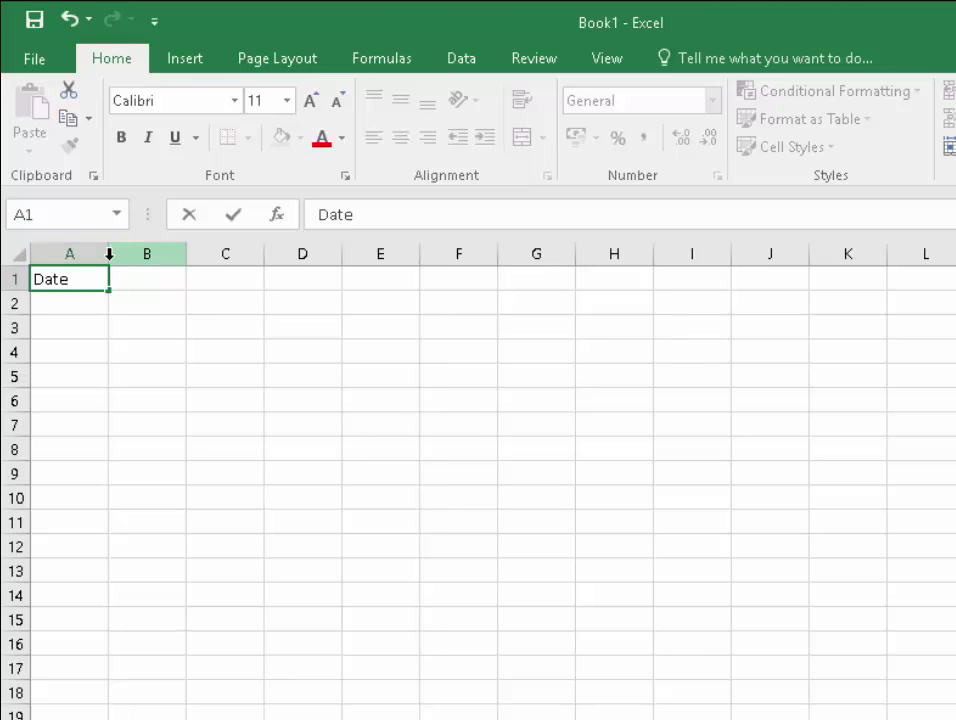
{"action": "left_click", "coordinate": [106, 255]}
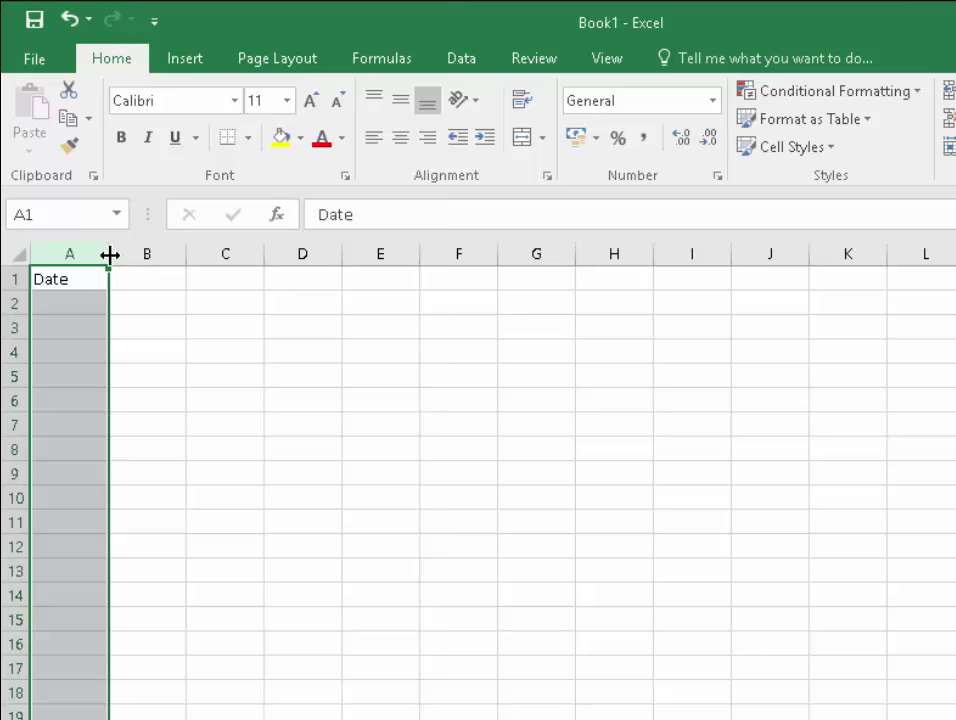
{"action": "left_click_drag", "start_coordinate": [109, 255], "coordinate": [139, 256]}
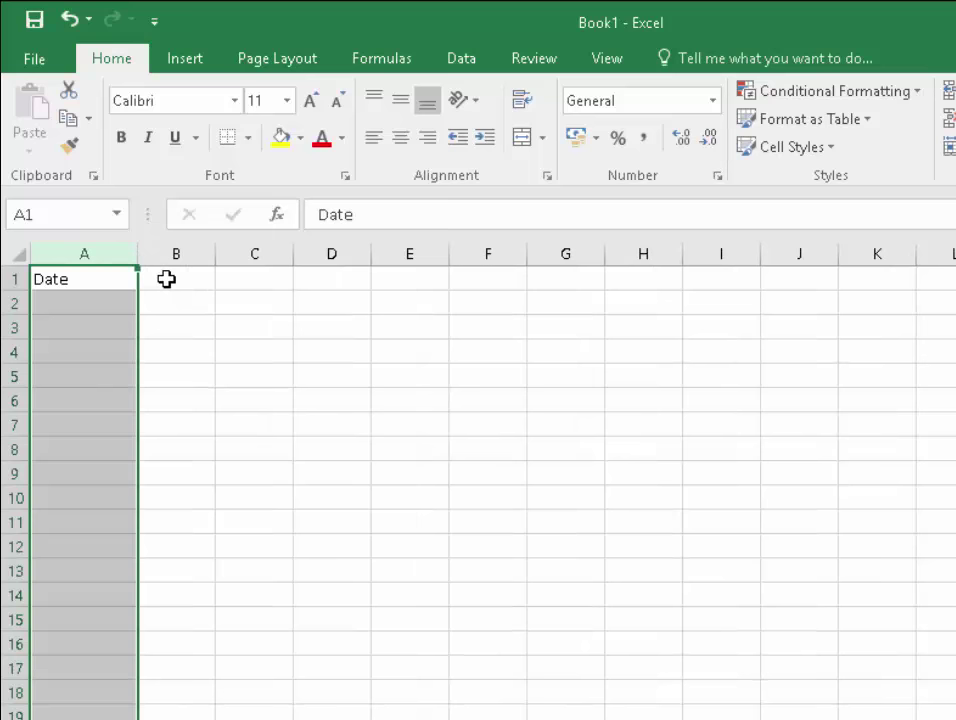
Step: Enter the heading 'Description' in B1 and widen column B to about 37 characters
{"action": "left_click", "coordinate": [166, 280]}
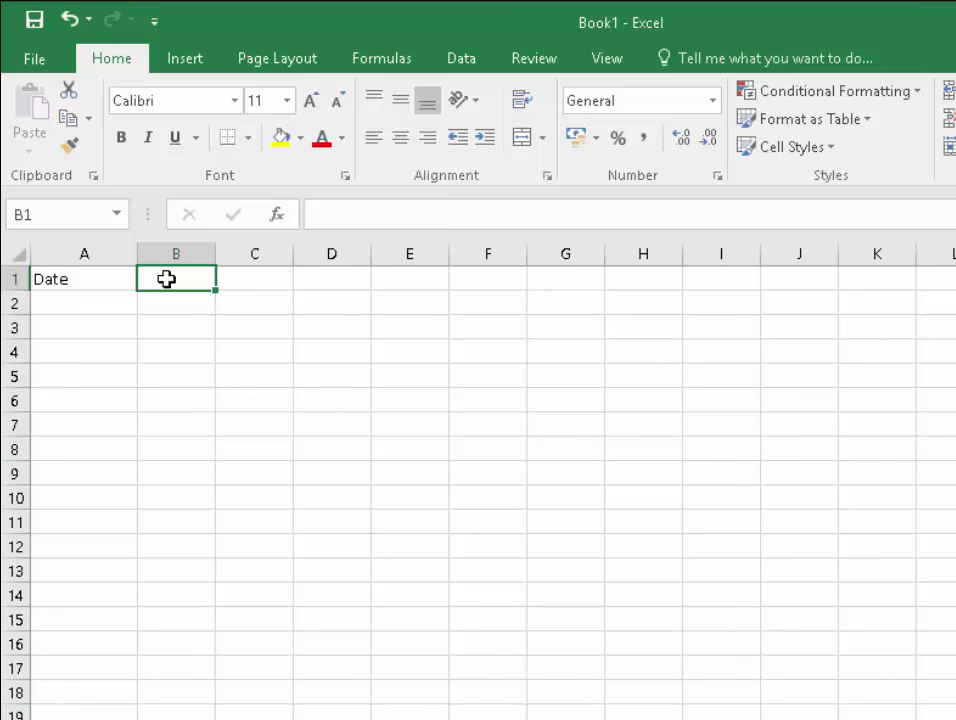
{"action": "type", "text": "Descr"}
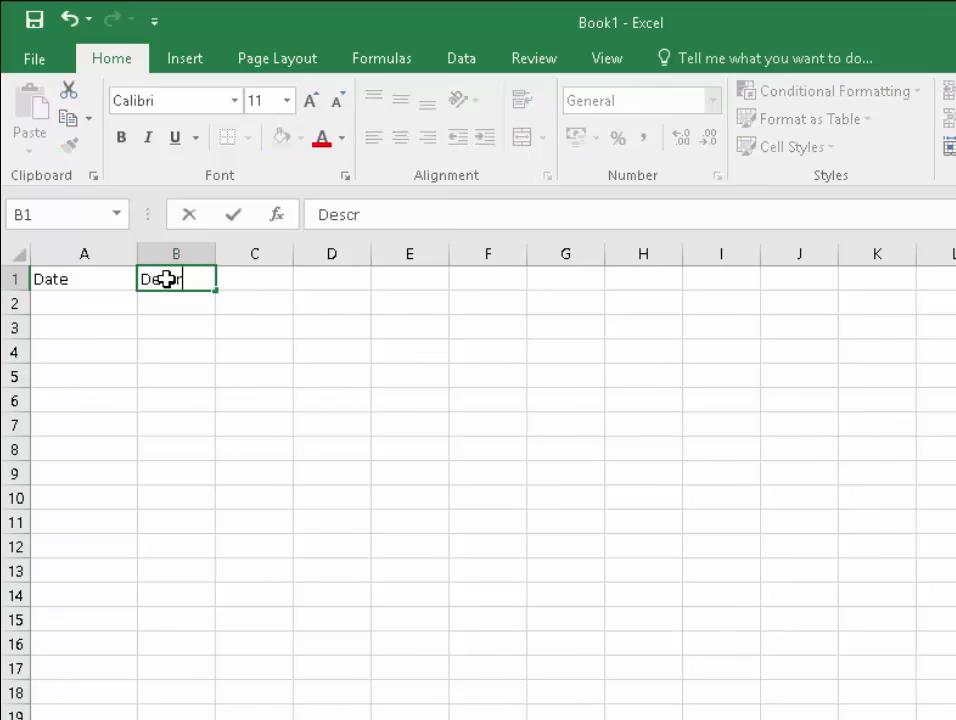
{"action": "type", "text": "iption"}
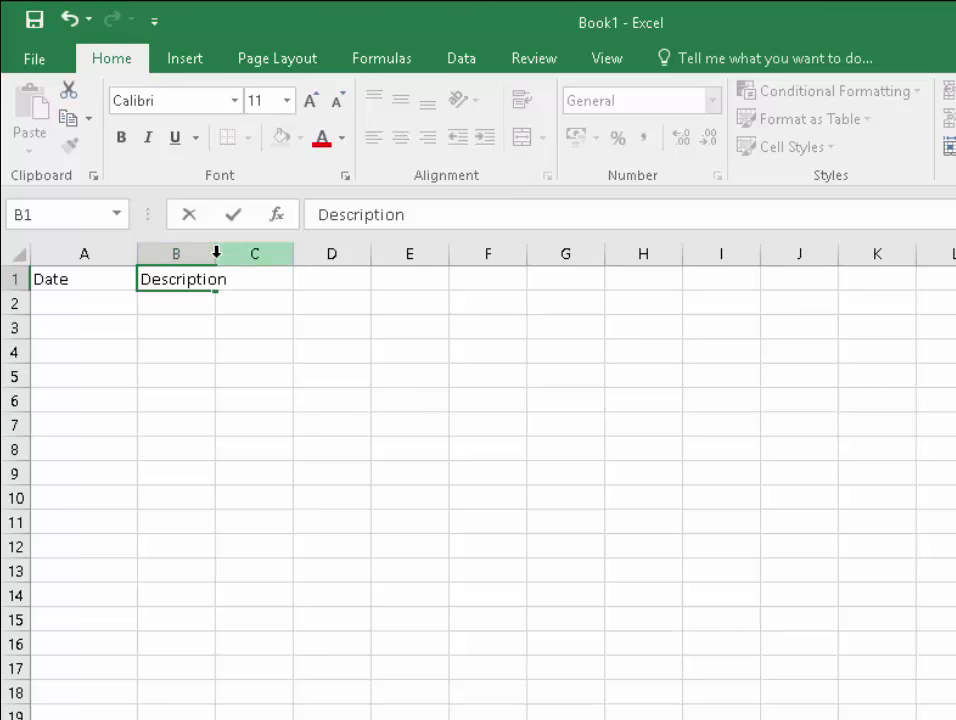
{"action": "left_click", "coordinate": [215, 253]}
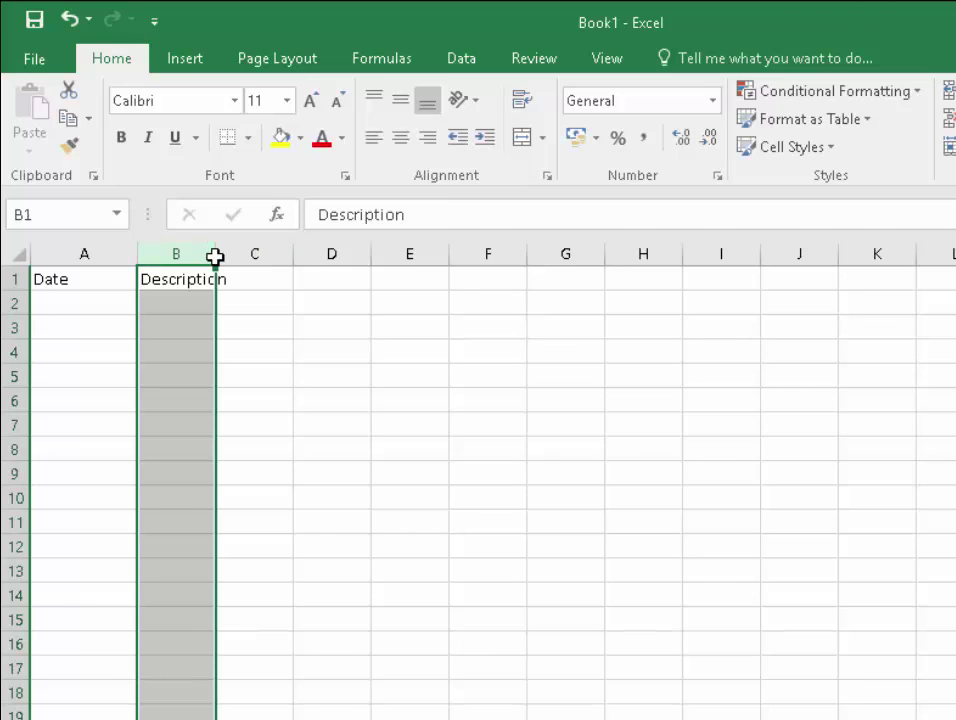
{"action": "left_click_drag", "start_coordinate": [215, 257], "coordinate": [448, 267]}
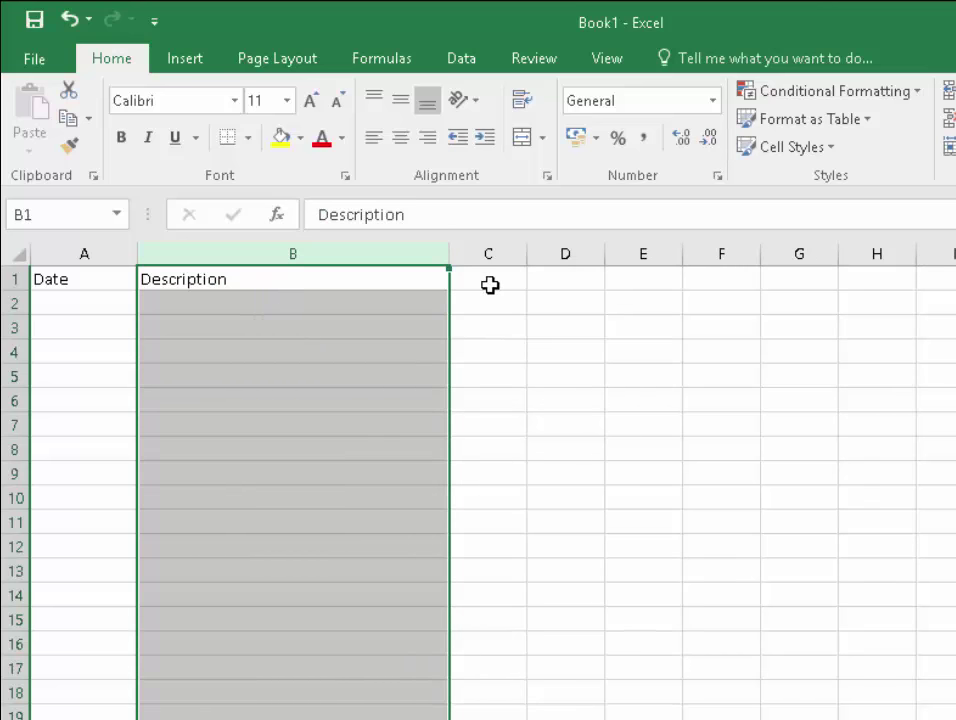
Step: Enter the heading 'Money In' in C1 and widen column C slightly
{"action": "left_click", "coordinate": [490, 281]}
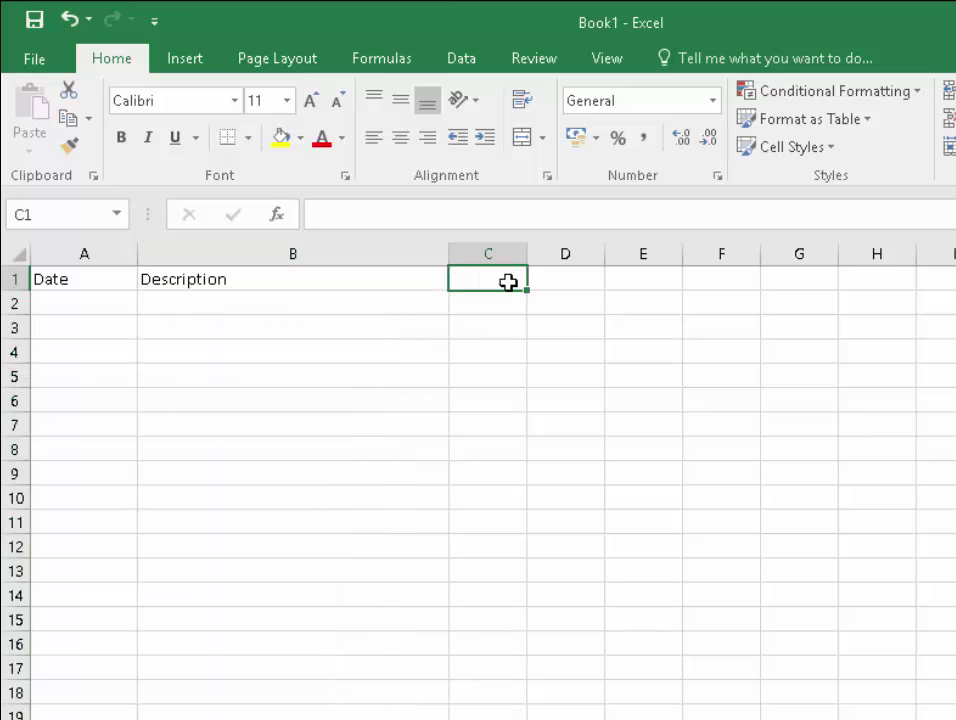
{"action": "type", "text": "Money I"}
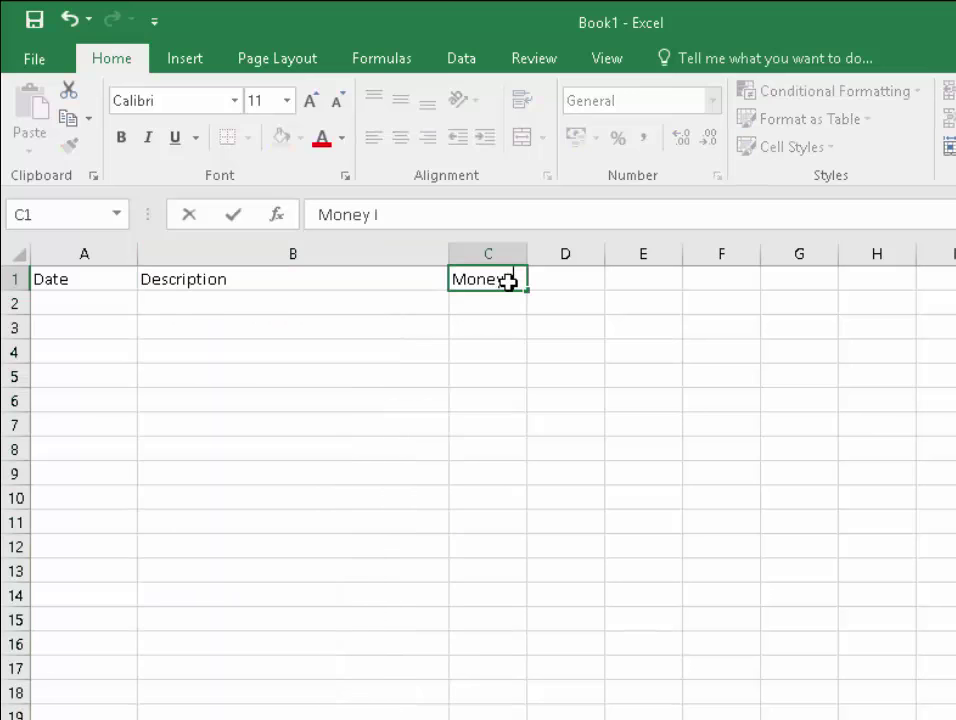
{"action": "type", "text": "n"}
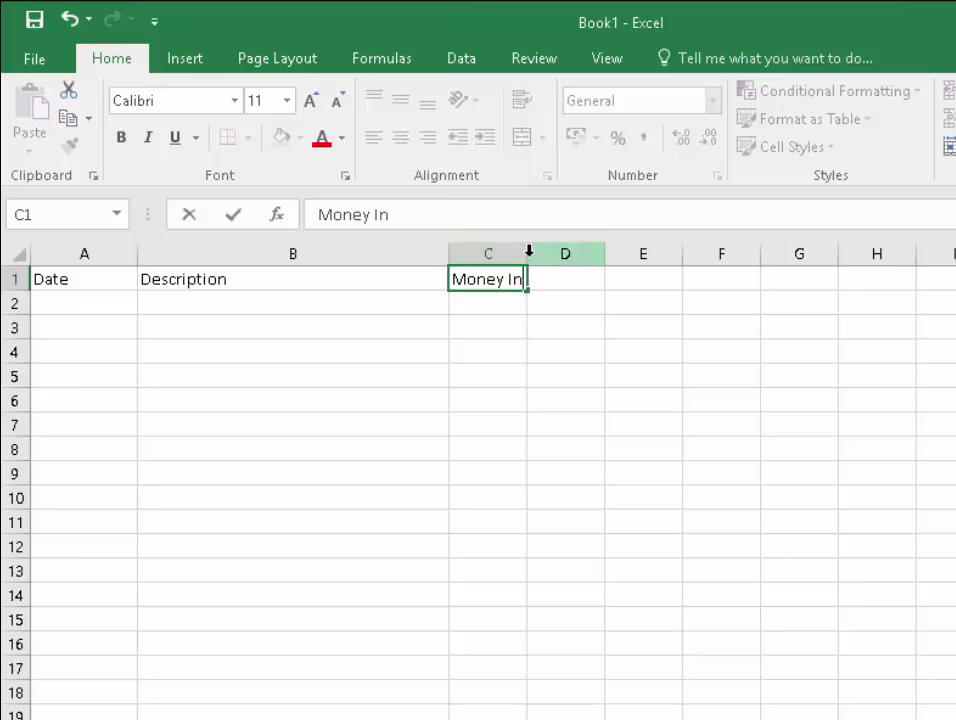
{"action": "left_click", "coordinate": [526, 252]}
{"action": "left_click_drag", "start_coordinate": [526, 255], "coordinate": [554, 257]}
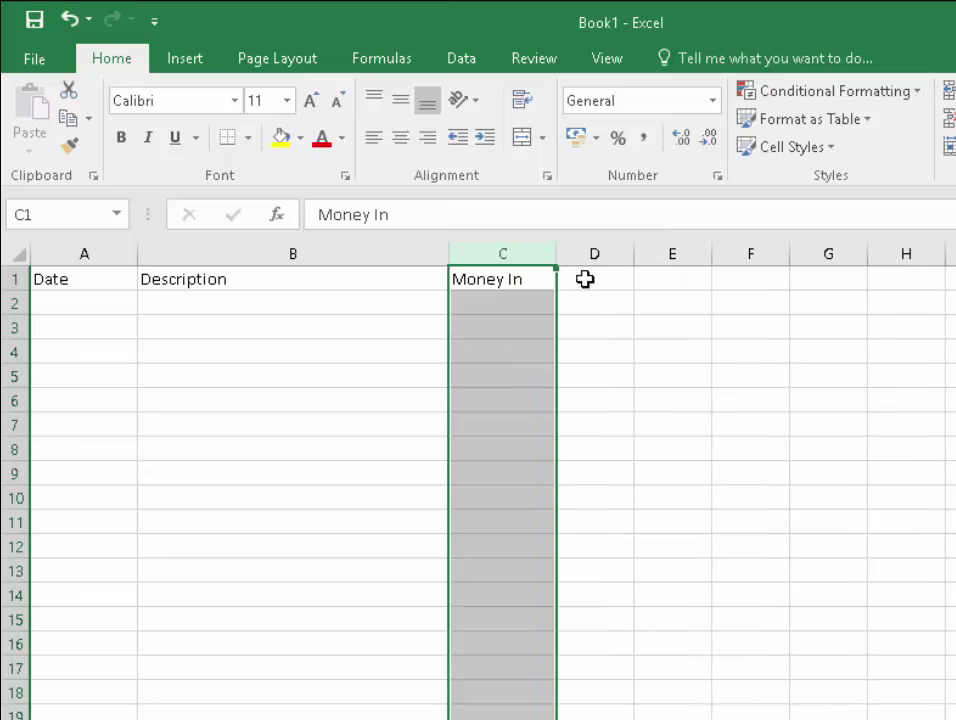
Step: Enter the heading 'Money Out' in D1 and widen column D to fit it
{"action": "left_click", "coordinate": [585, 279]}
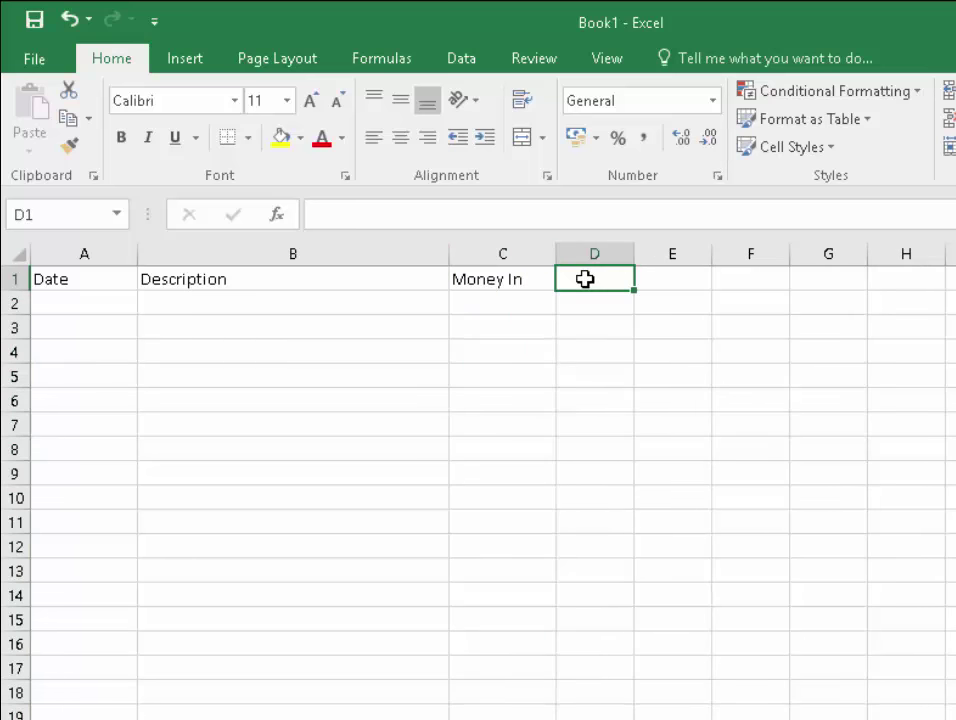
{"action": "type", "text": "Money Ou"}
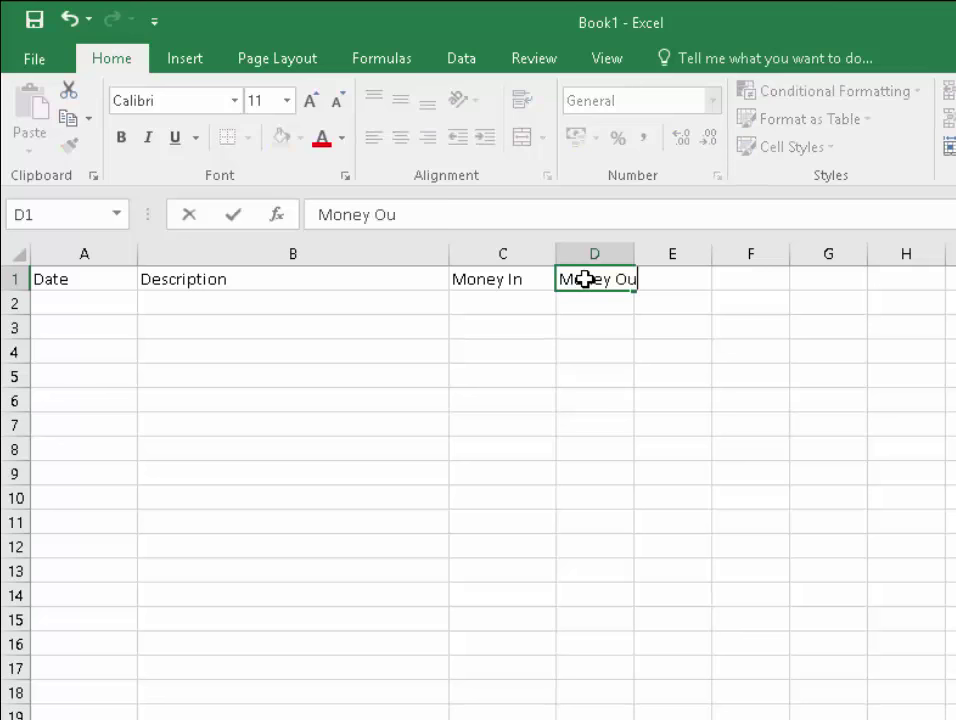
{"action": "type", "text": "t"}
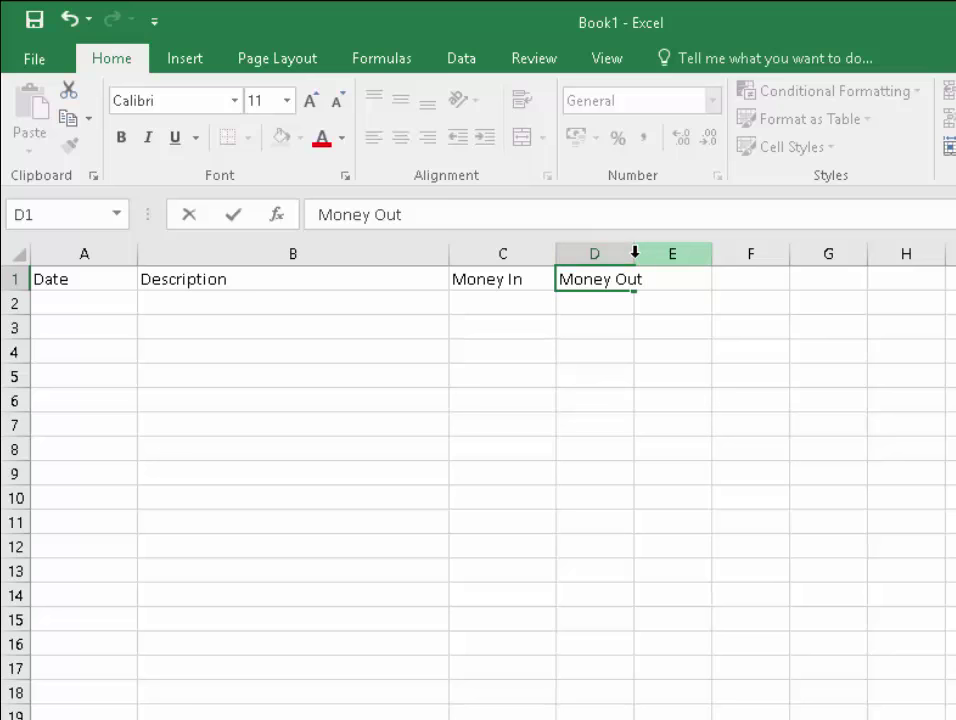
{"action": "left_click", "coordinate": [635, 253]}
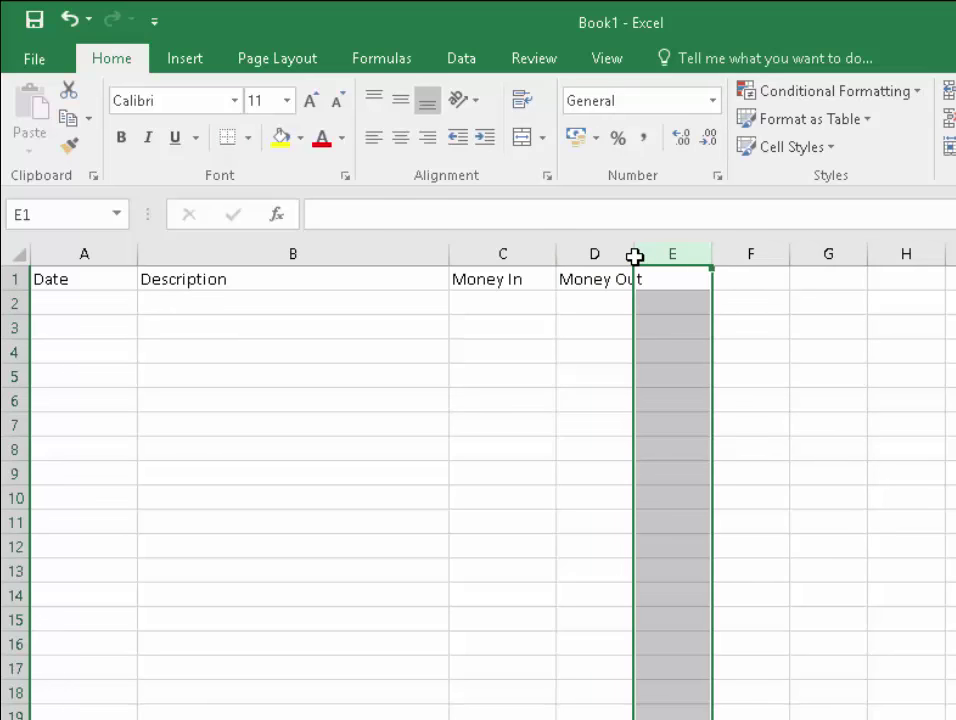
{"action": "left_click_drag", "start_coordinate": [635, 256], "coordinate": [665, 264]}
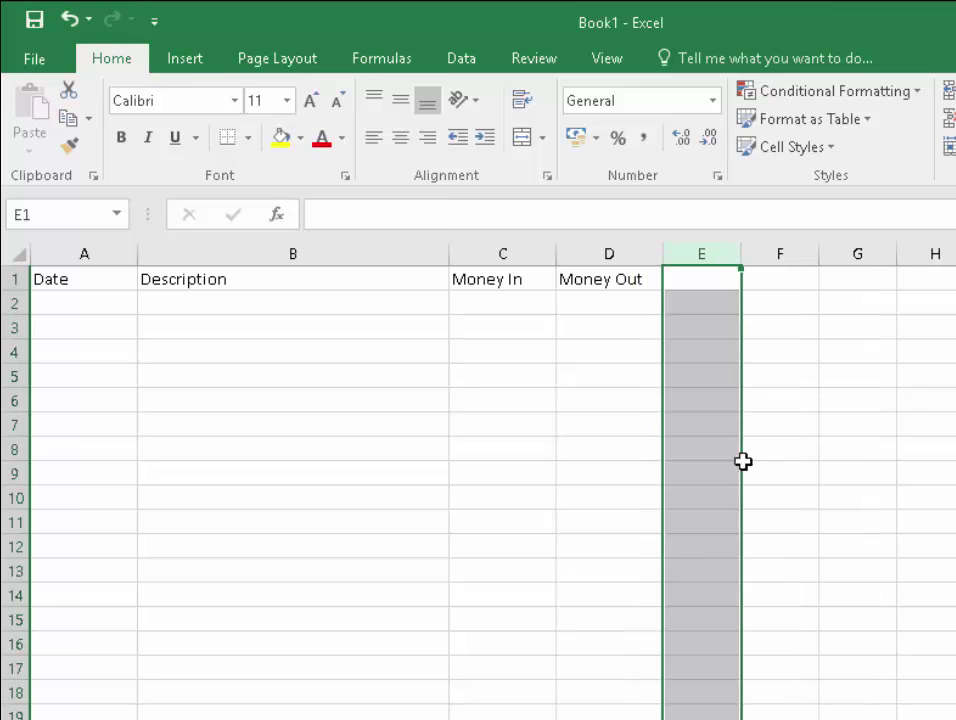
{"action": "left_click", "coordinate": [70, 307]}
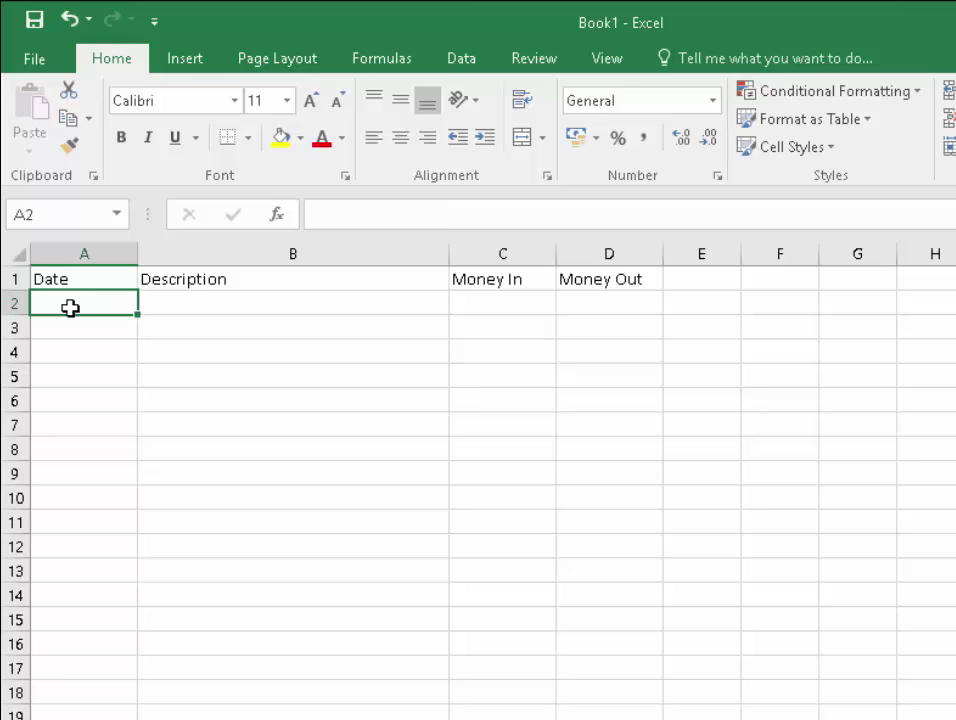
Step: Fill row 2 with 01/12/2018, 'Starting Balance' and 1395 under Money In
{"action": "type", "text": "01/12"}
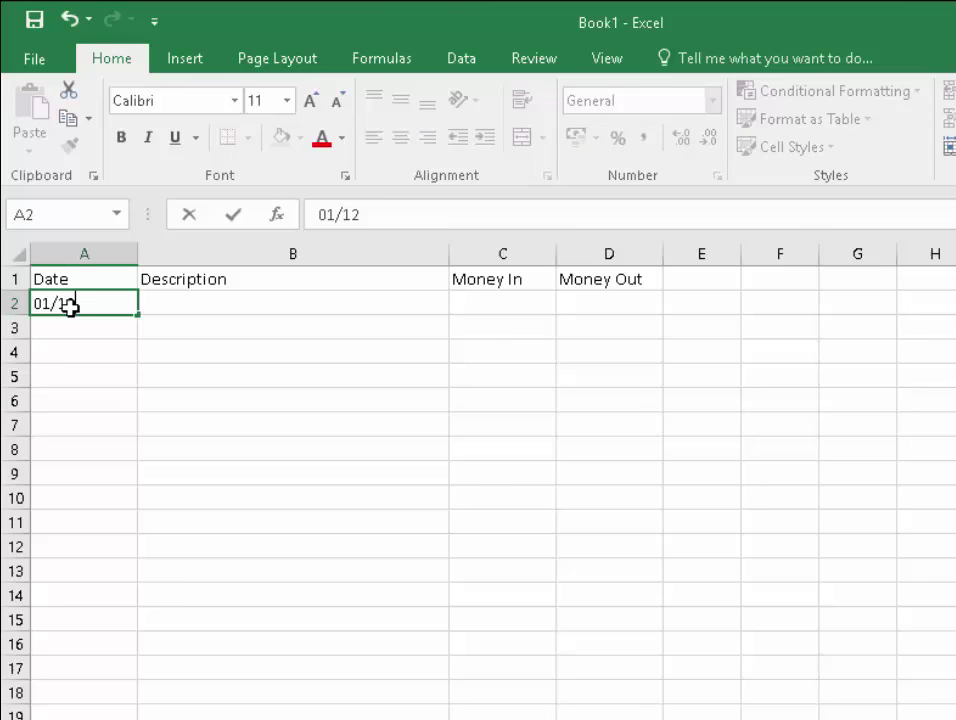
{"action": "type", "text": "/2018"}
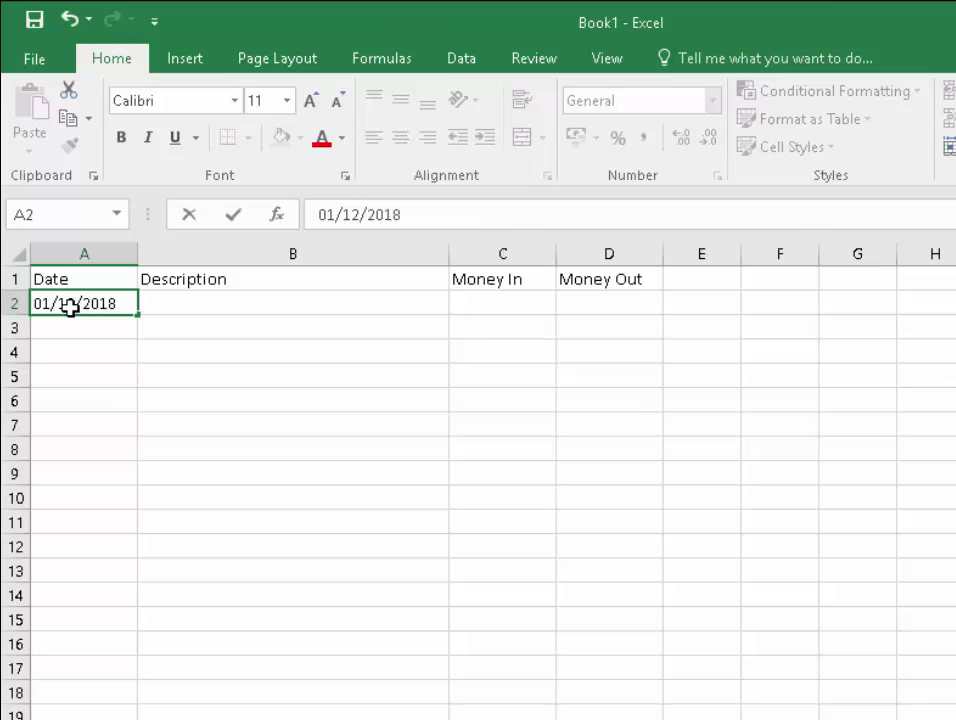
{"action": "key", "text": "Tab"}
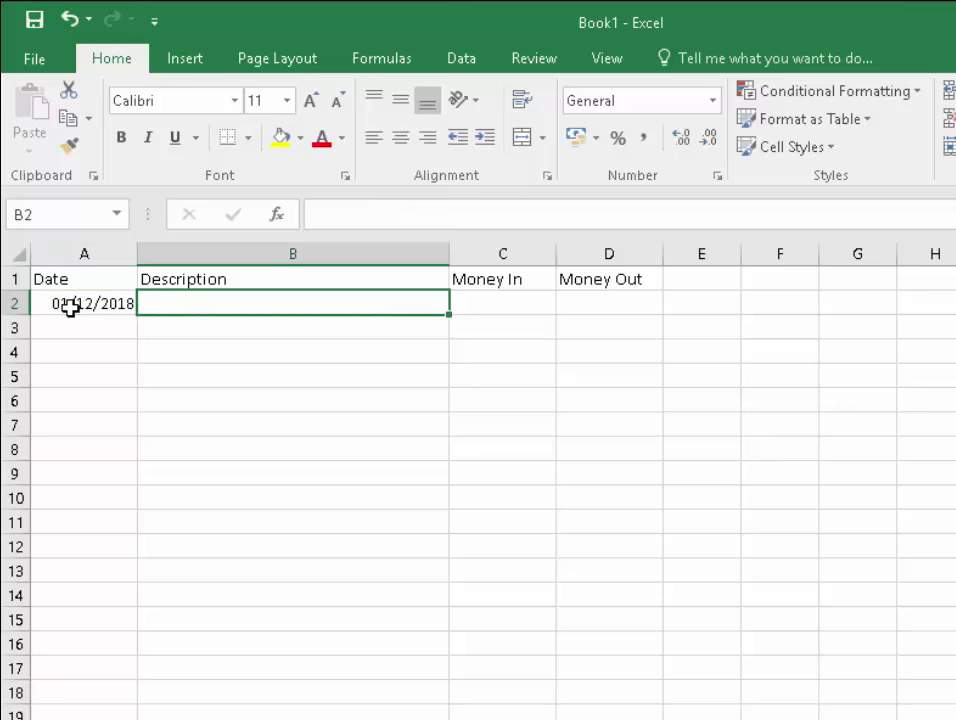
{"action": "type", "text": "Startin"}
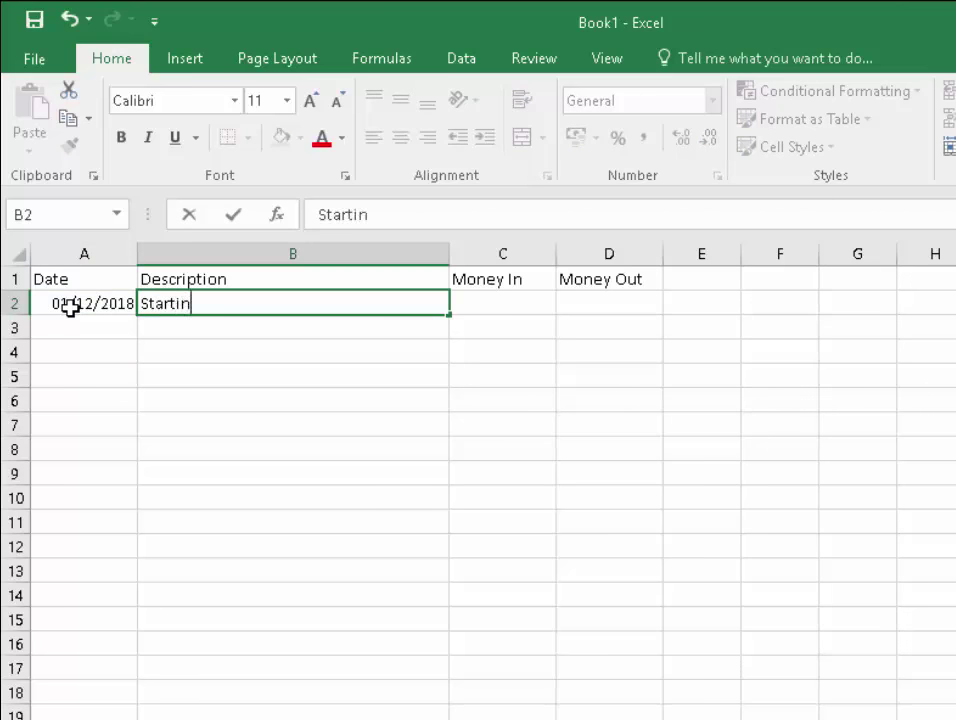
{"action": "type", "text": "g Balanc"}
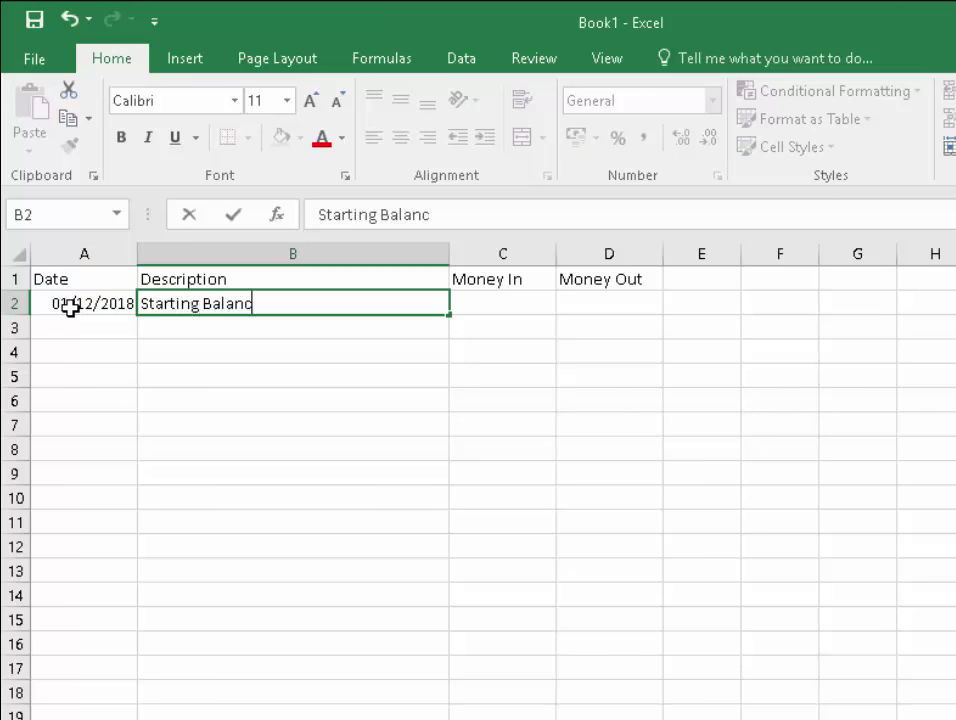
{"action": "type", "text": "e"}
{"action": "key", "text": "Tab"}
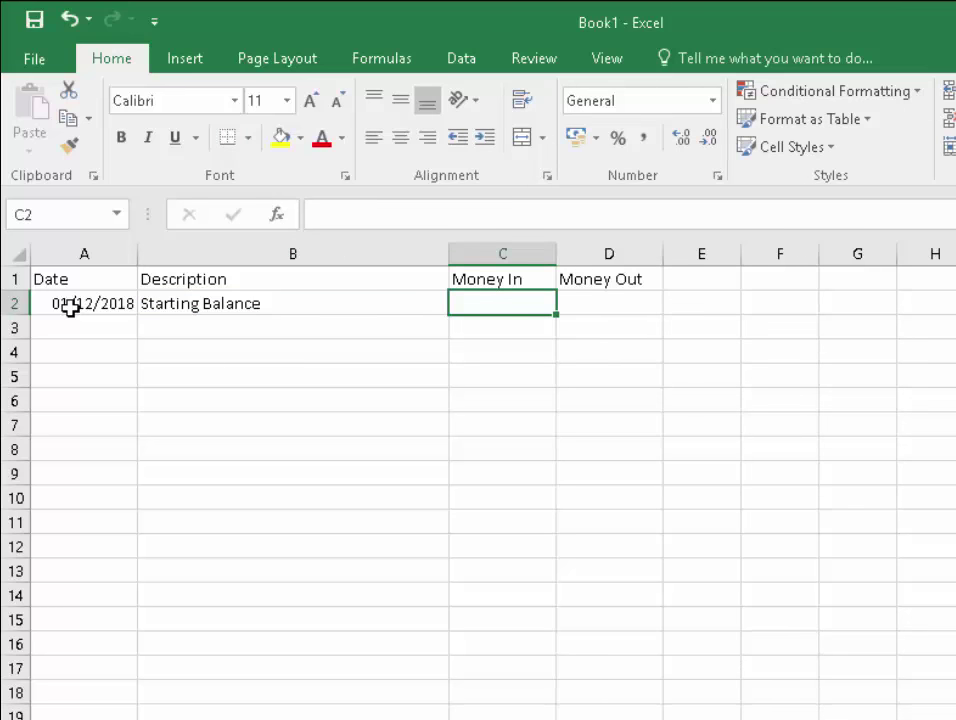
{"action": "type", "text": "13"}
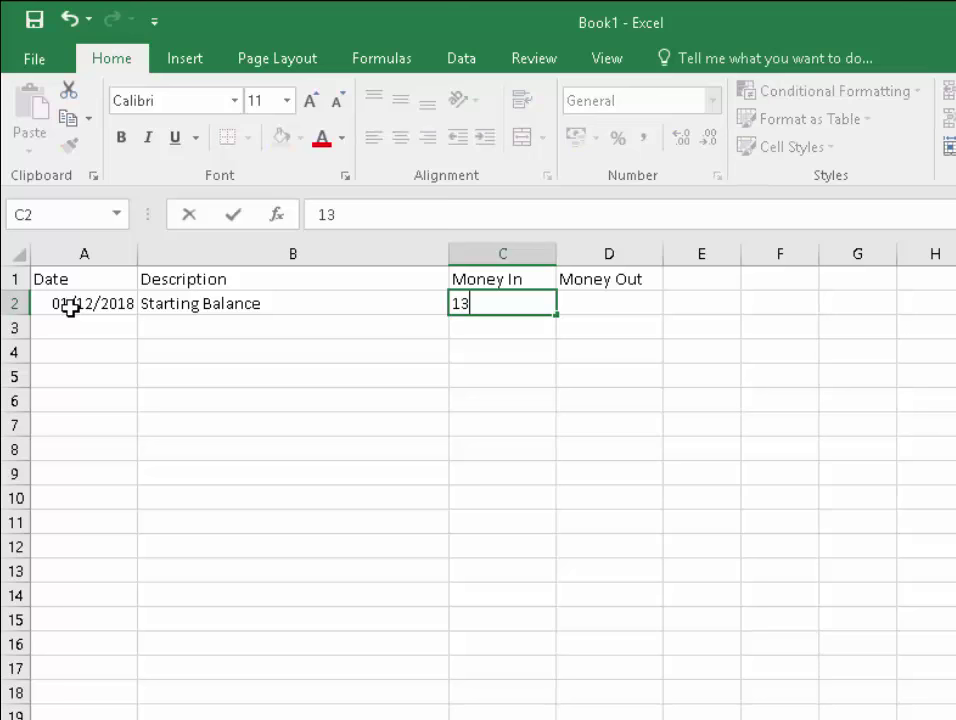
{"action": "type", "text": "95"}
{"action": "key", "text": "Return"}
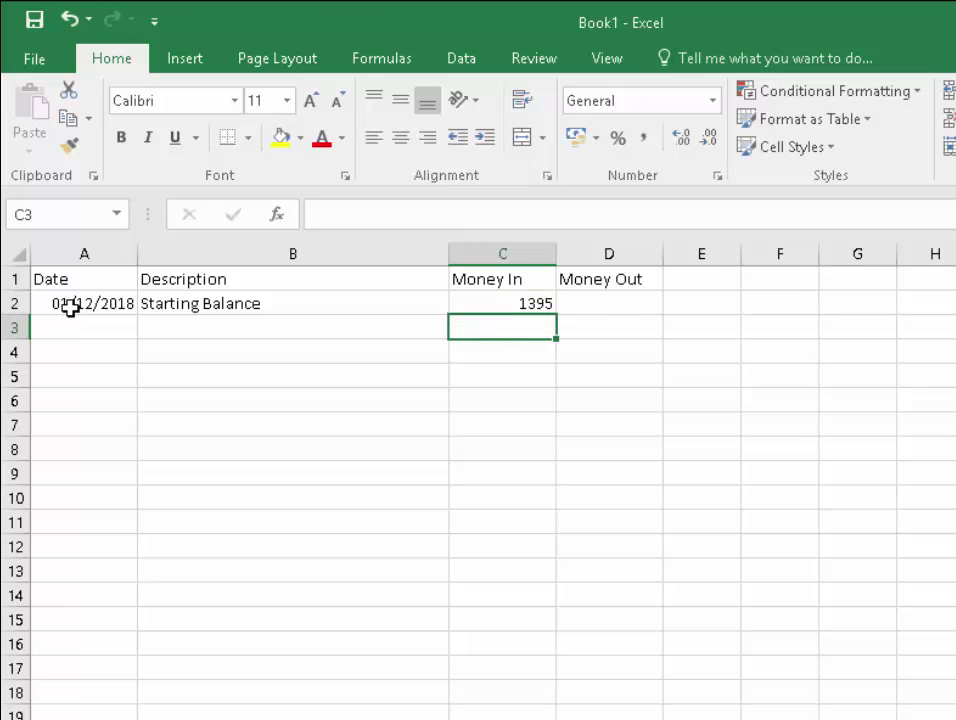
{"action": "key", "text": "Left"}
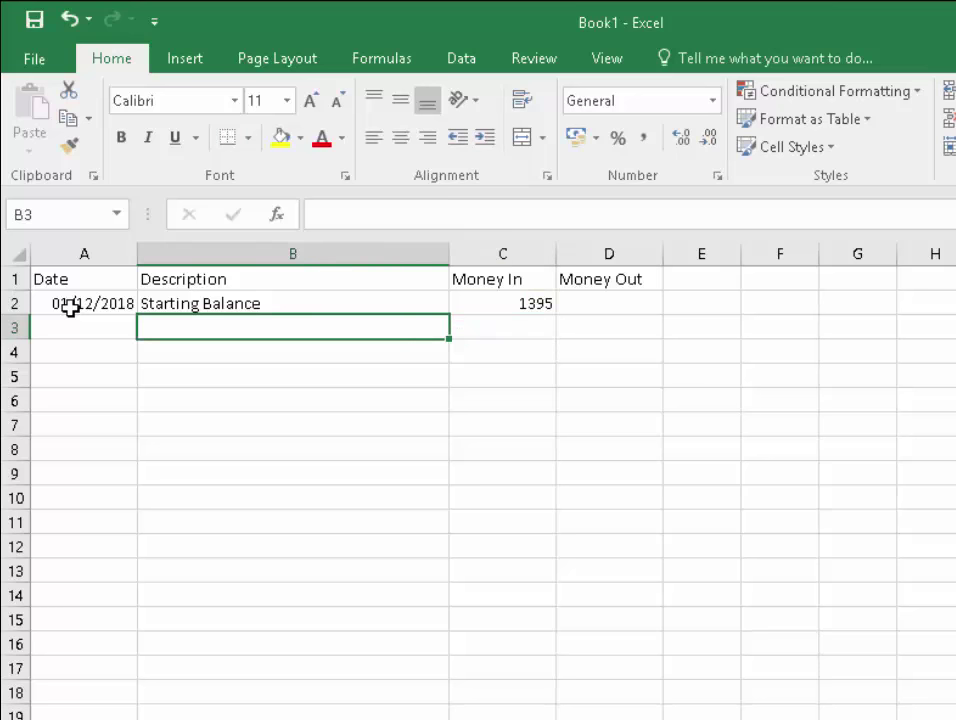
{"action": "key", "text": "Left"}
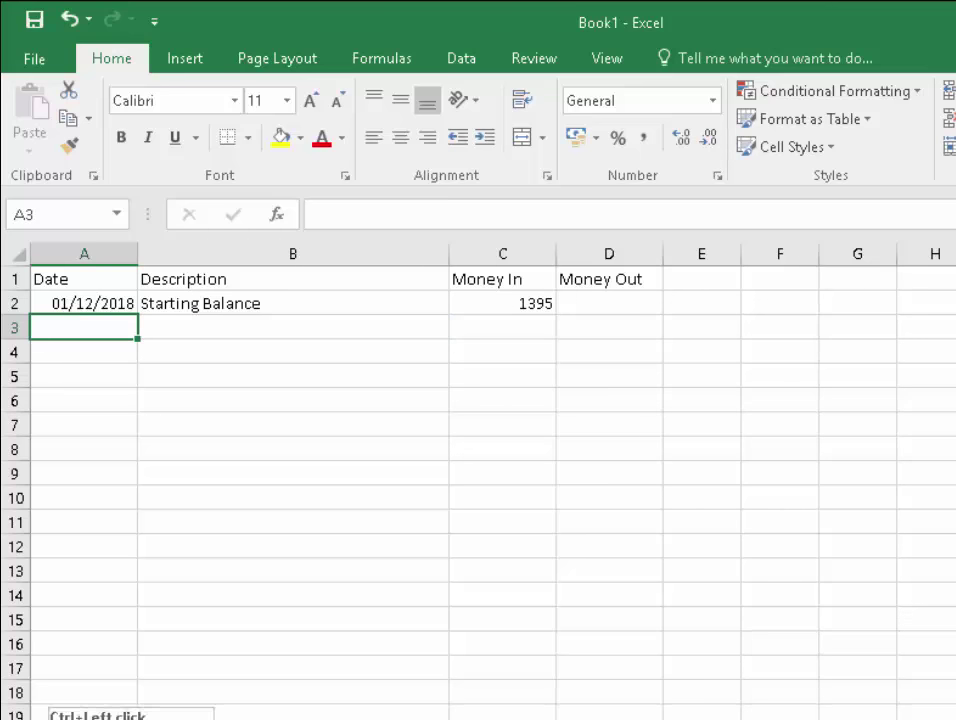
Step: Fill row 3 with 02/12/2018, 'Gas Bill' and 50 under Money Out
{"action": "type", "text": "02/12/2018"}
{"action": "key", "text": "Tab"}
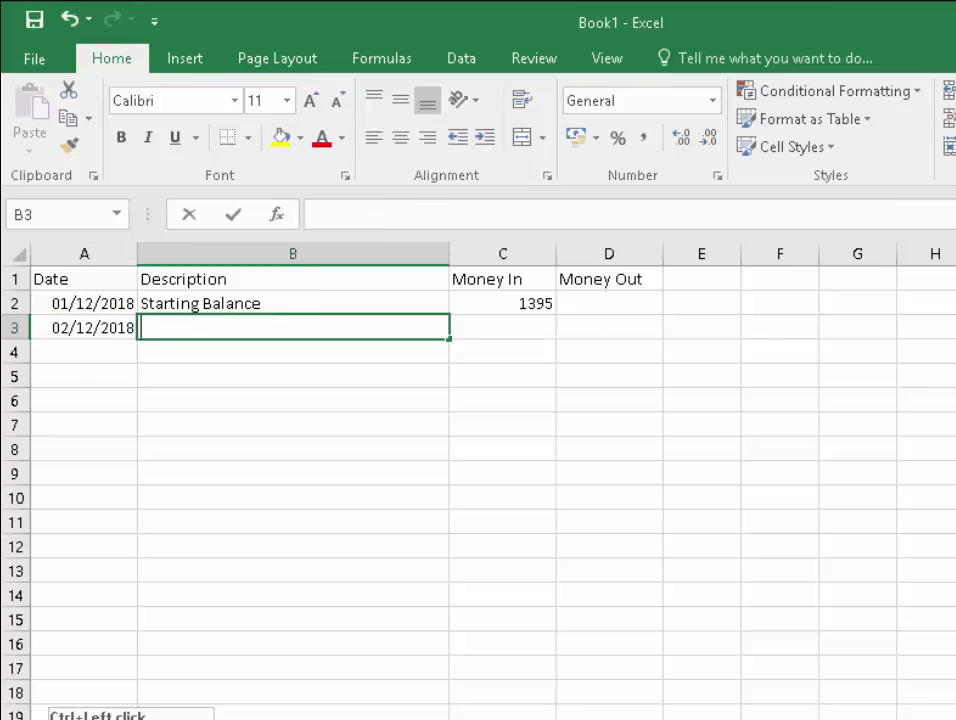
{"action": "type", "text": "Gas Bill"}
{"action": "key", "text": "Tab"}
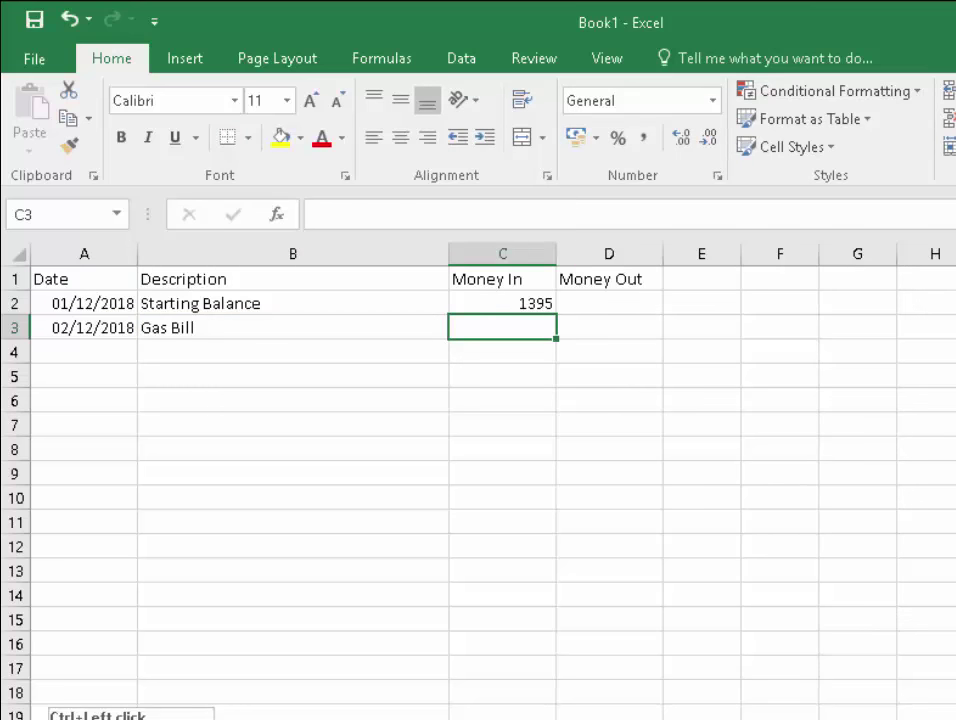
{"action": "key", "text": "Tab"}
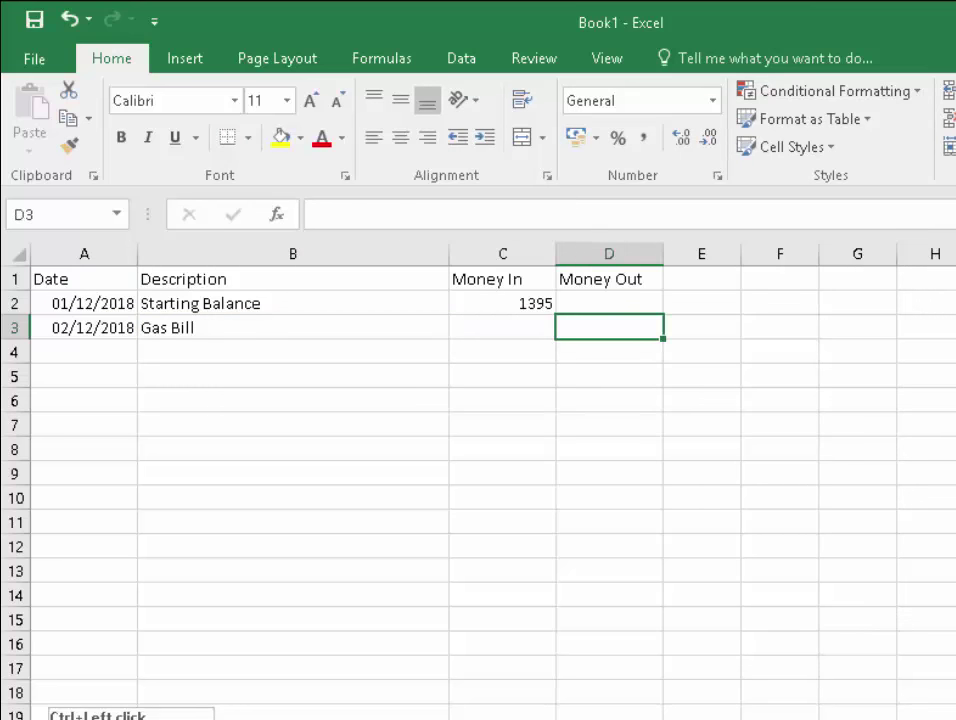
{"action": "type", "text": "50"}
{"action": "key", "text": "Return"}
{"action": "key", "text": "Left"}
{"action": "key", "text": "Left"}
{"action": "key", "text": "Left"}
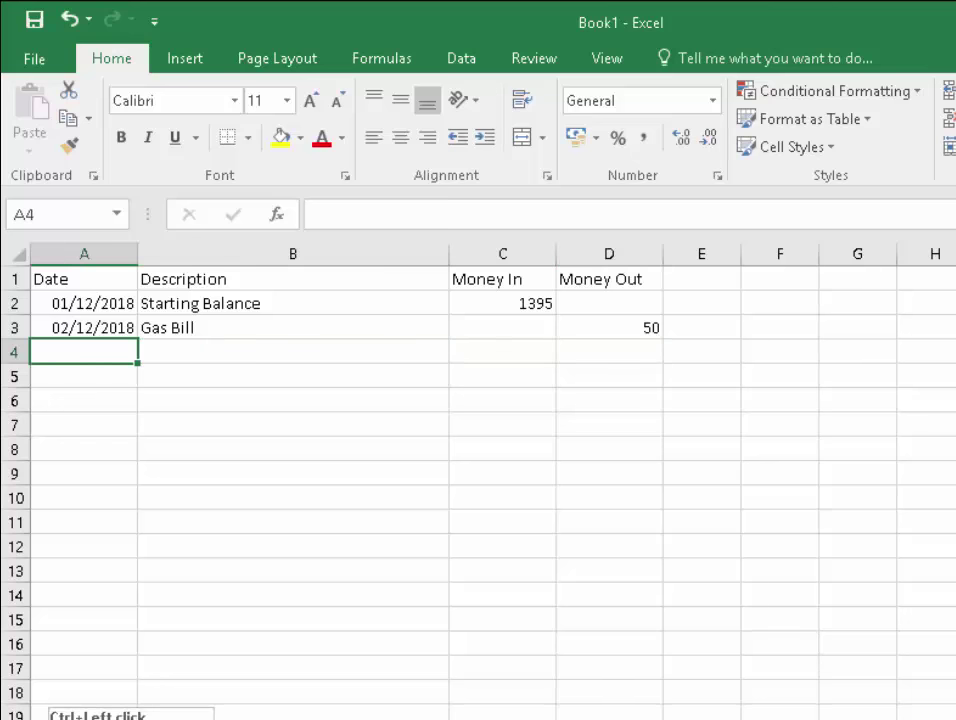
Step: Enter the row 4 date as 04/12/2018, re-entering it until it stores correctly
{"action": "type", "text": "04/12"}
{"action": "key", "text": "Tab"}
{"action": "key", "text": "Left"}
{"action": "type", "text": "4/12/2018"}
{"action": "key", "text": "ctrl+Return"}
{"action": "key", "text": "Tab"}
{"action": "left_click", "coordinate": [84, 352]}
{"action": "type", "text": "04/"}
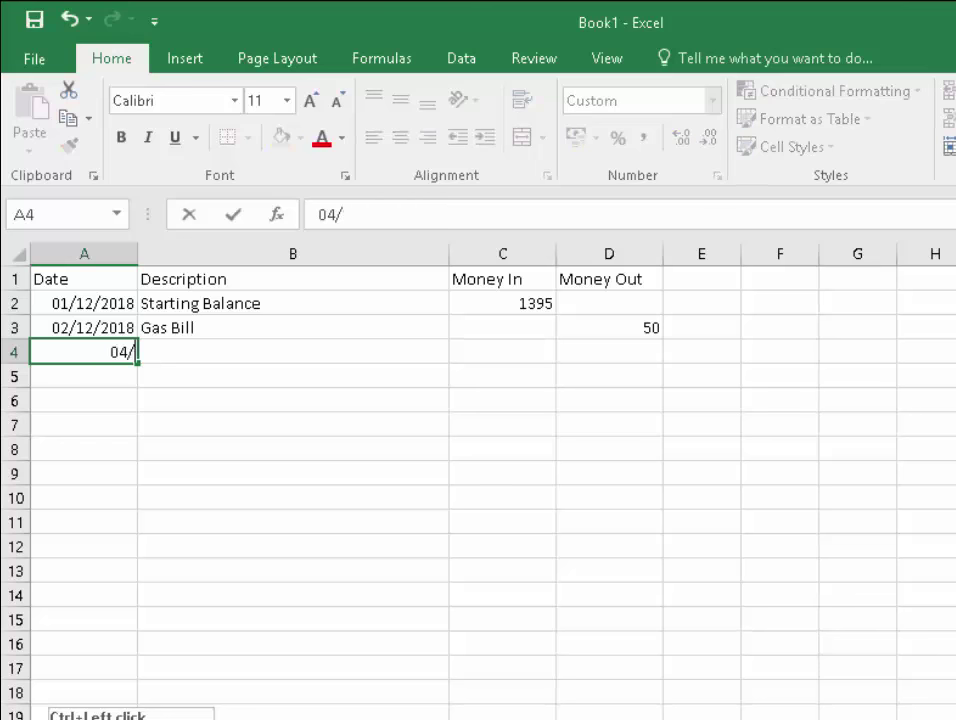
{"action": "type", "text": "12/2018"}
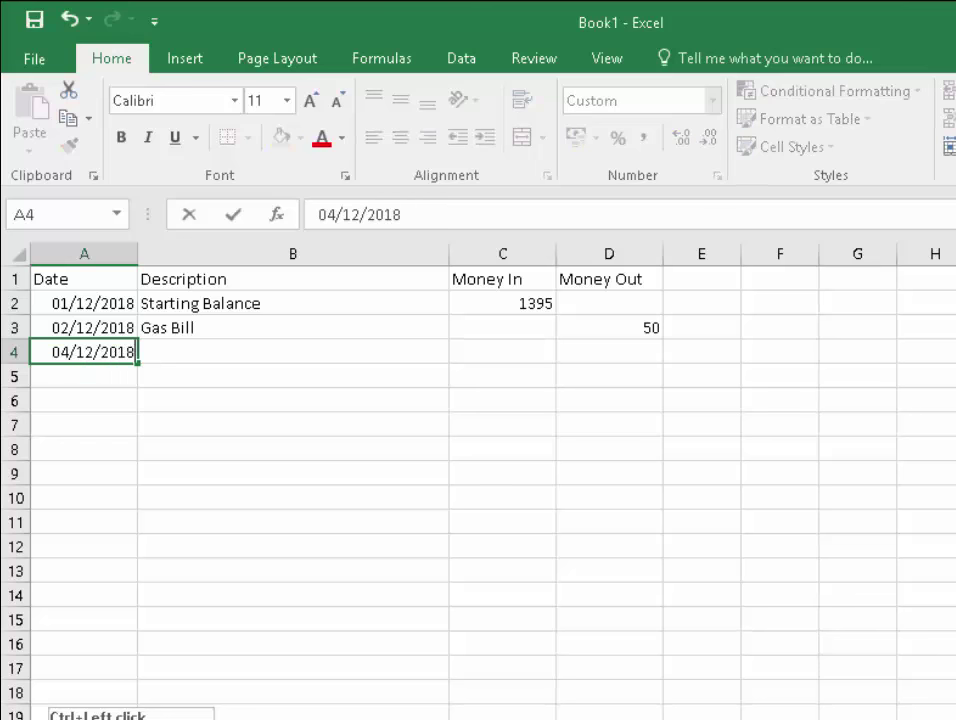
{"action": "key", "text": "Return"}
{"action": "left_click", "coordinate": [84, 352], "text": "ctrl"}
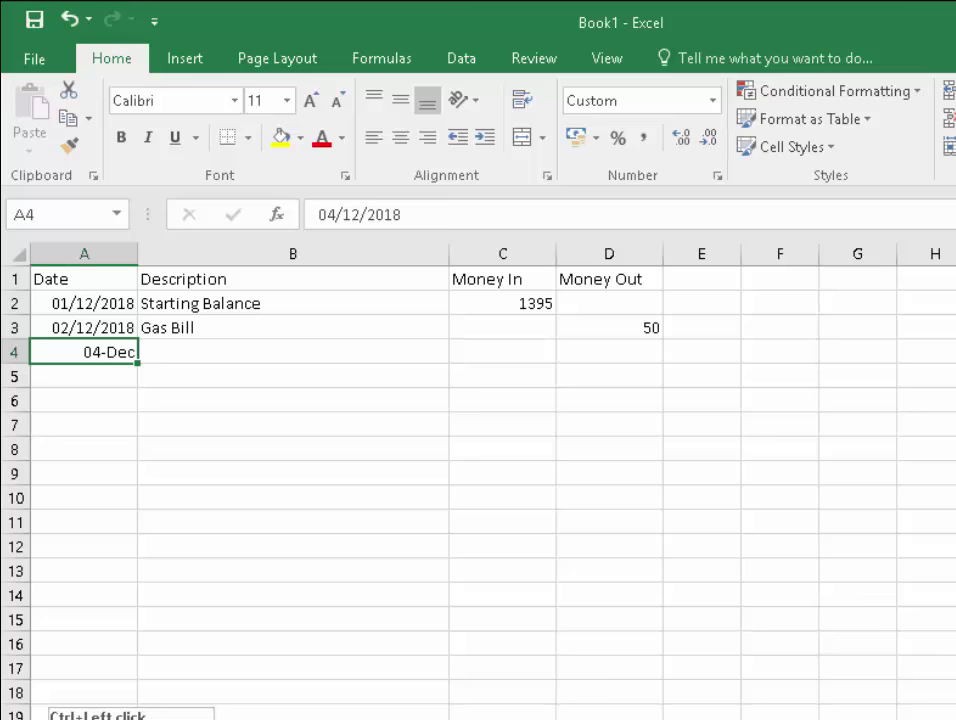
{"action": "key", "text": "Right"}
{"action": "key", "text": "Left"}
{"action": "key", "text": "Up"}
{"action": "key", "text": "Down"}
{"action": "key", "text": "Down"}
{"action": "left_click", "coordinate": [84, 352]}
Step: Add 'Water Bill' with 35 under Money Out in row 4
{"action": "left_click", "coordinate": [292, 352]}
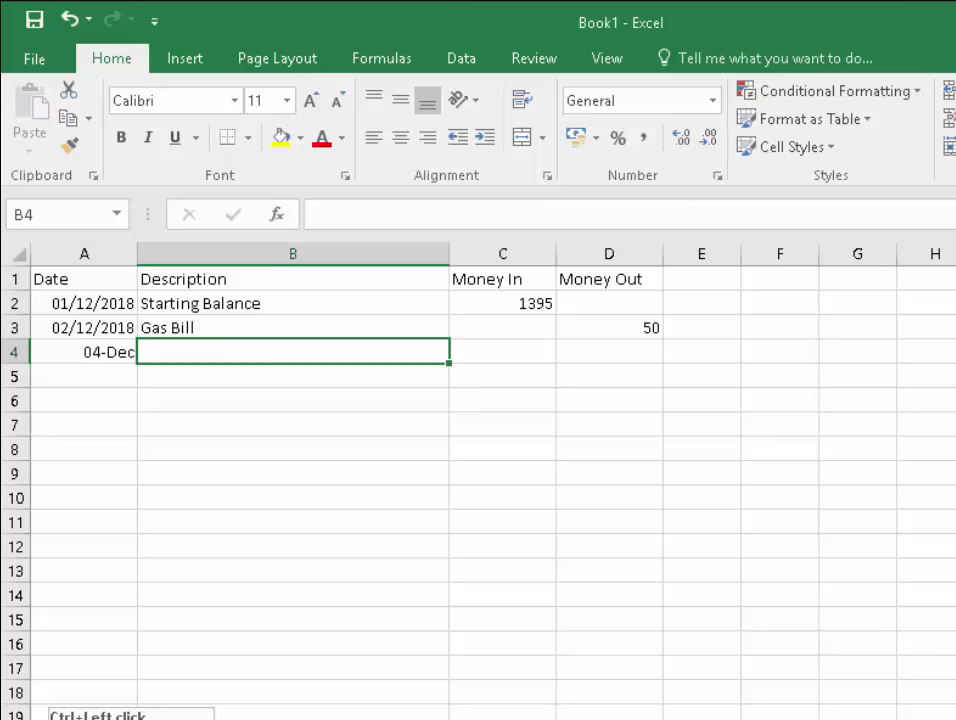
{"action": "type", "text": "Water Bill"}
{"action": "left_click", "coordinate": [609, 352]}
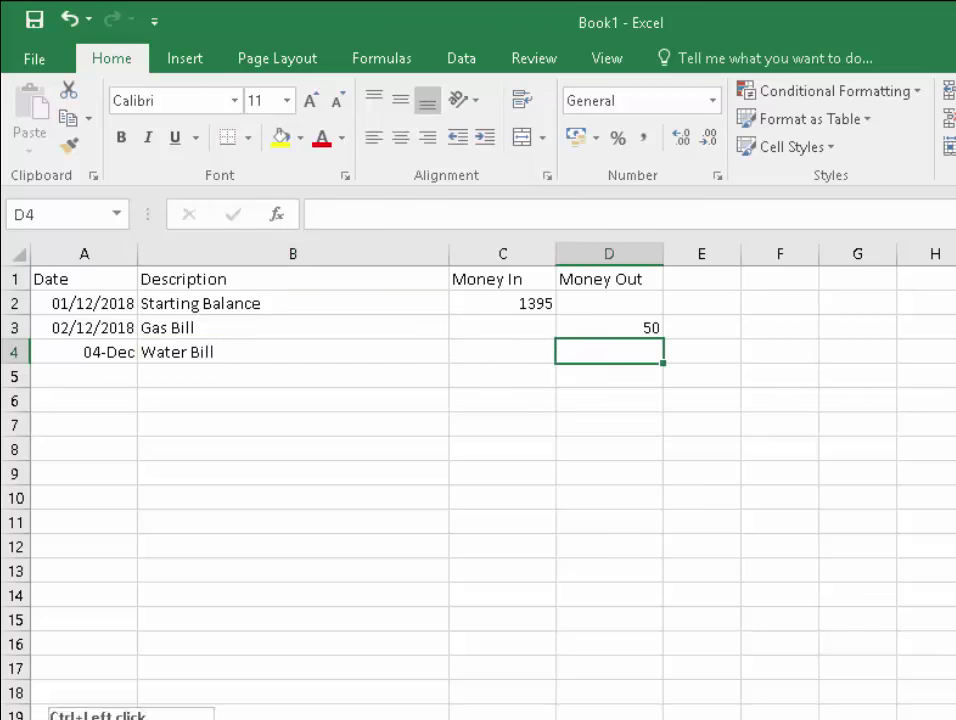
{"action": "type", "text": "35"}
{"action": "key", "text": "Return"}
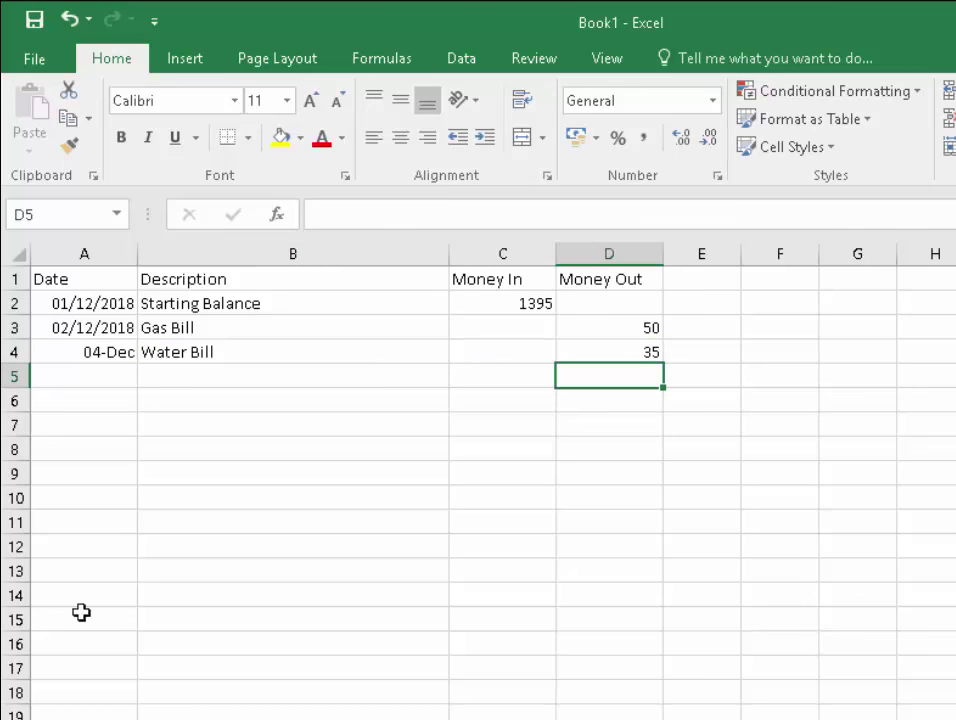
Step: Fill row 5 with the date 05/12/2018 and 1200 under Money In
{"action": "left_click", "coordinate": [103, 372]}
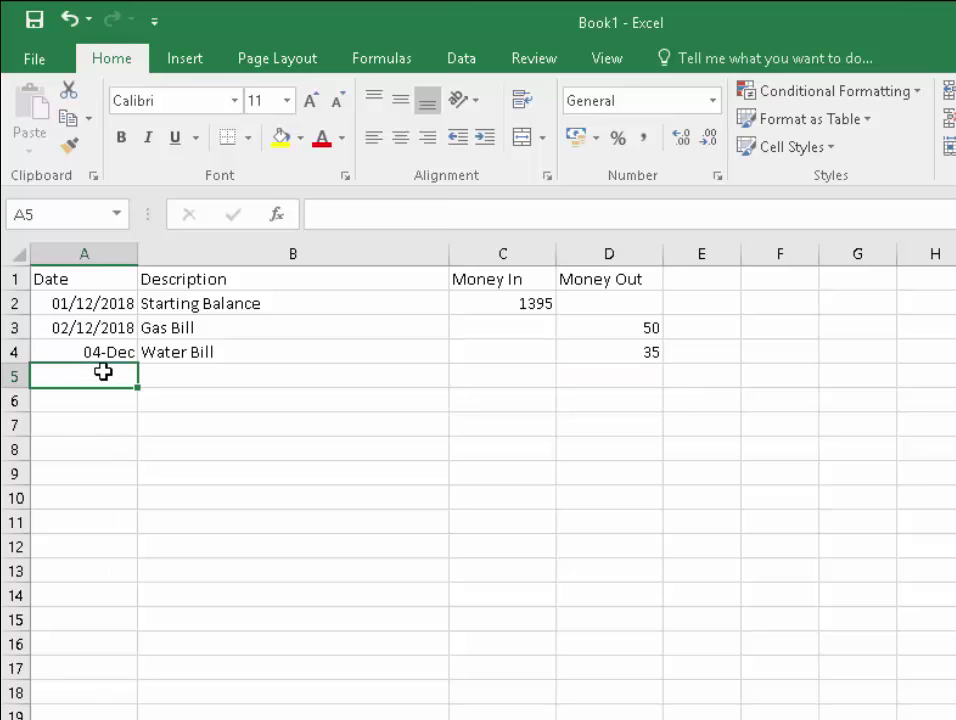
{"action": "type", "text": "5/12/"}
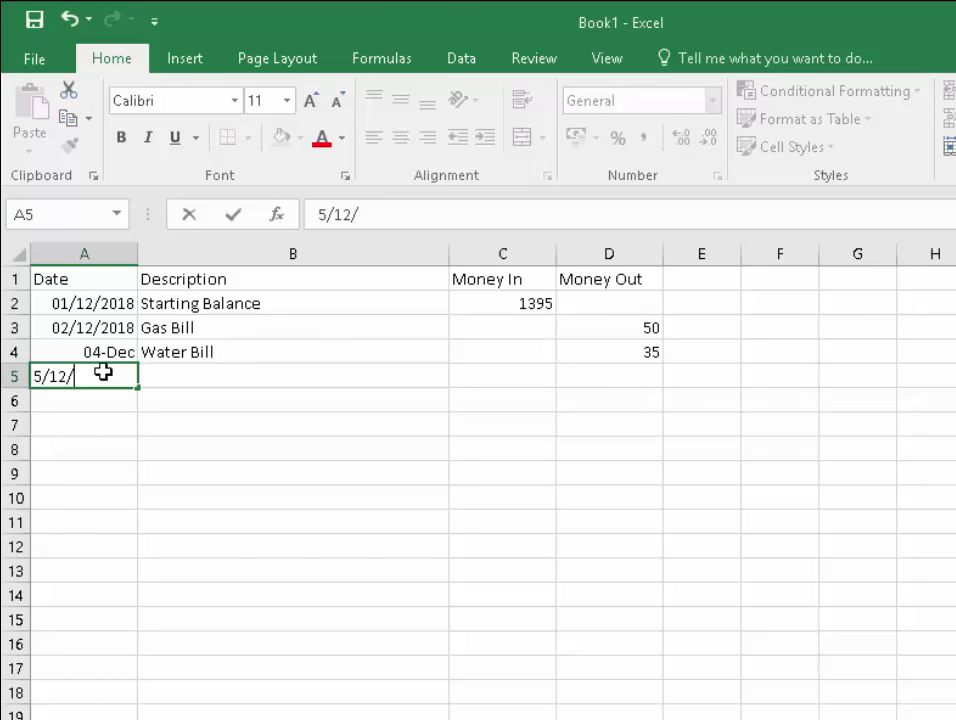
{"action": "type", "text": "2018"}
{"action": "key", "text": "Tab"}
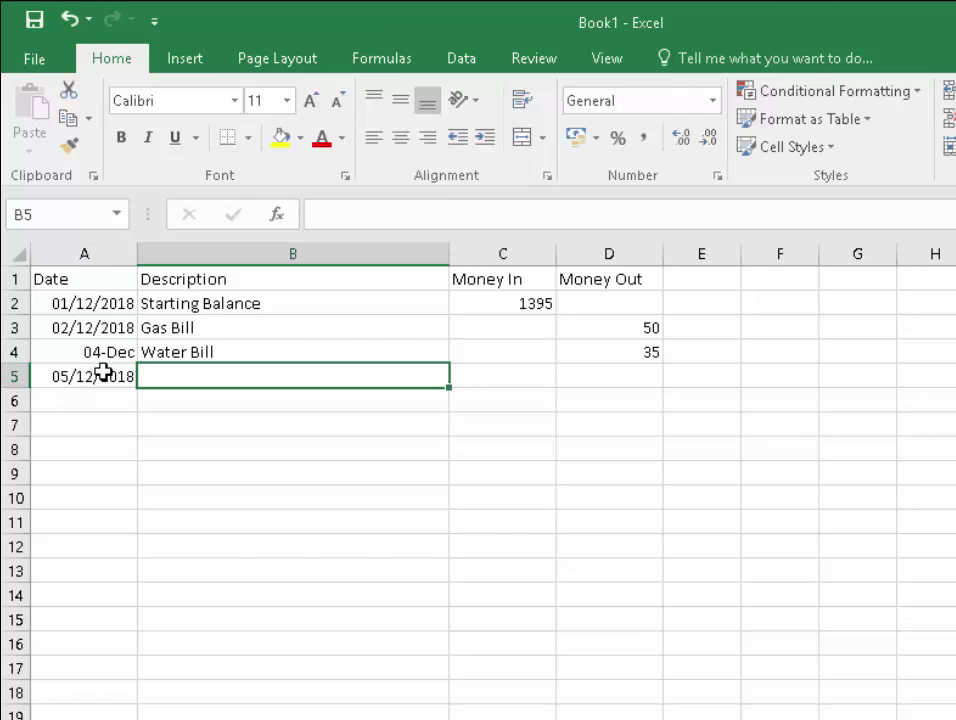
{"action": "left_click", "coordinate": [507, 378]}
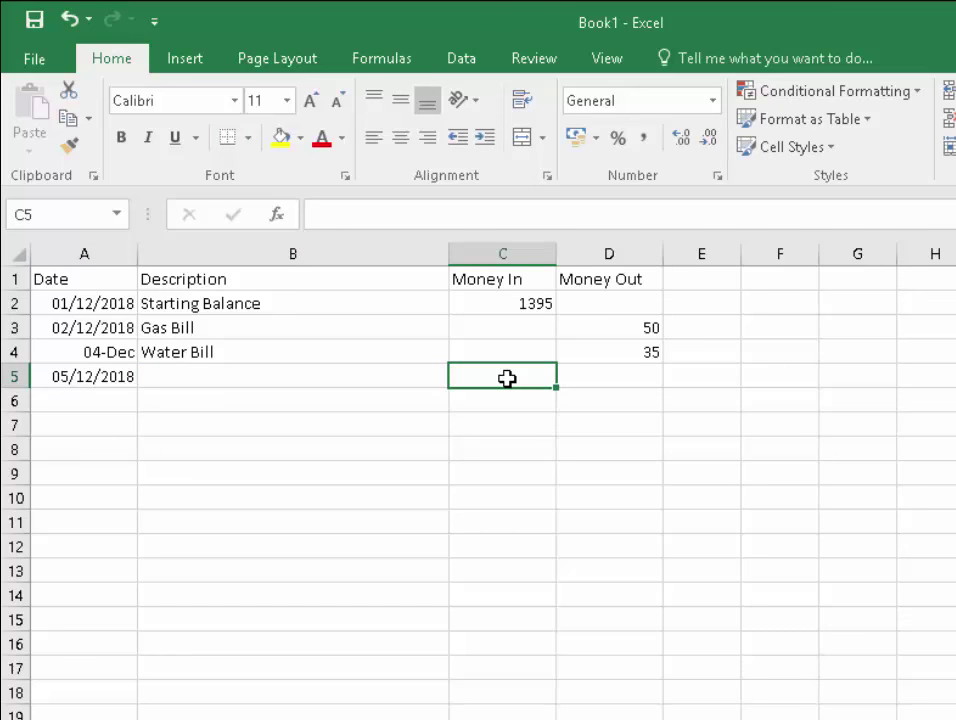
{"action": "type", "text": "1200"}
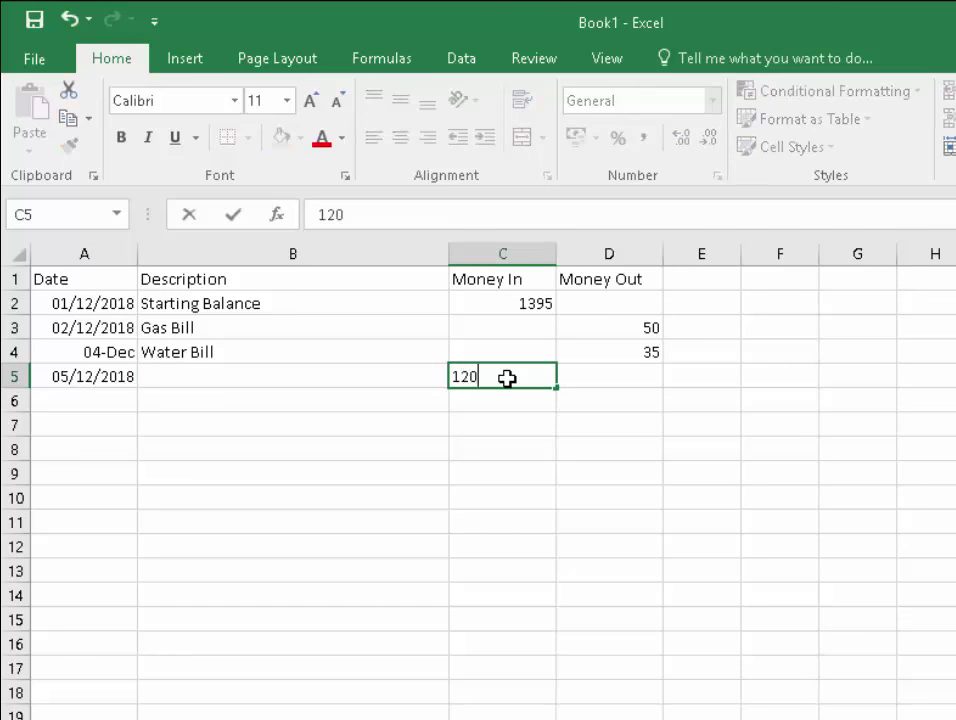
{"action": "key", "text": "Return"}
{"action": "key", "text": "Return"}
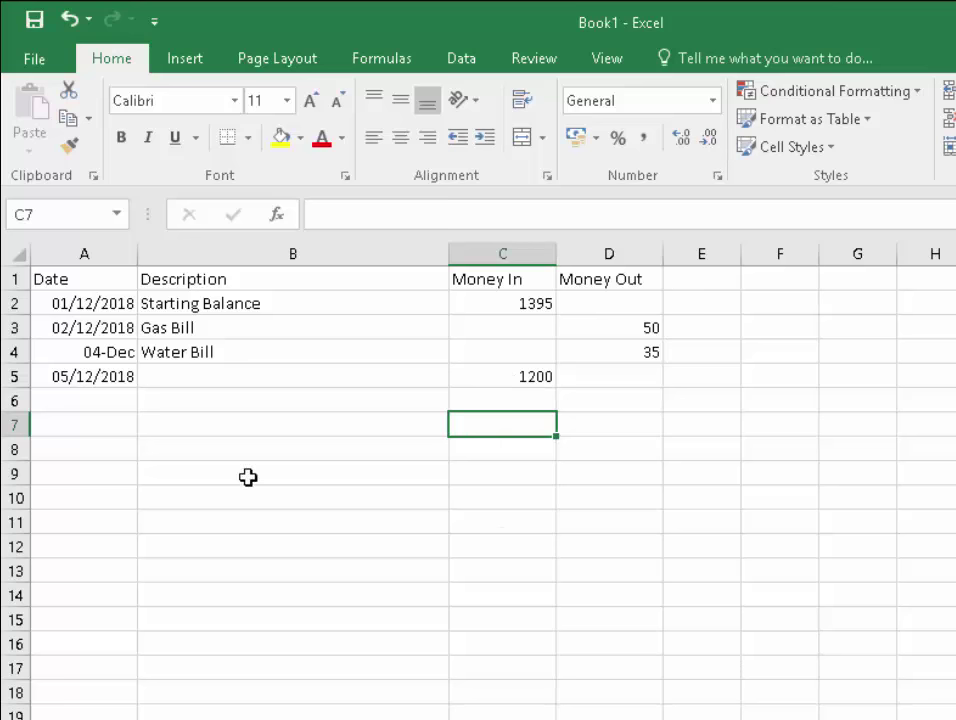
Step: Enter the label 'Total' in cell A7
{"action": "left_click", "coordinate": [125, 427]}
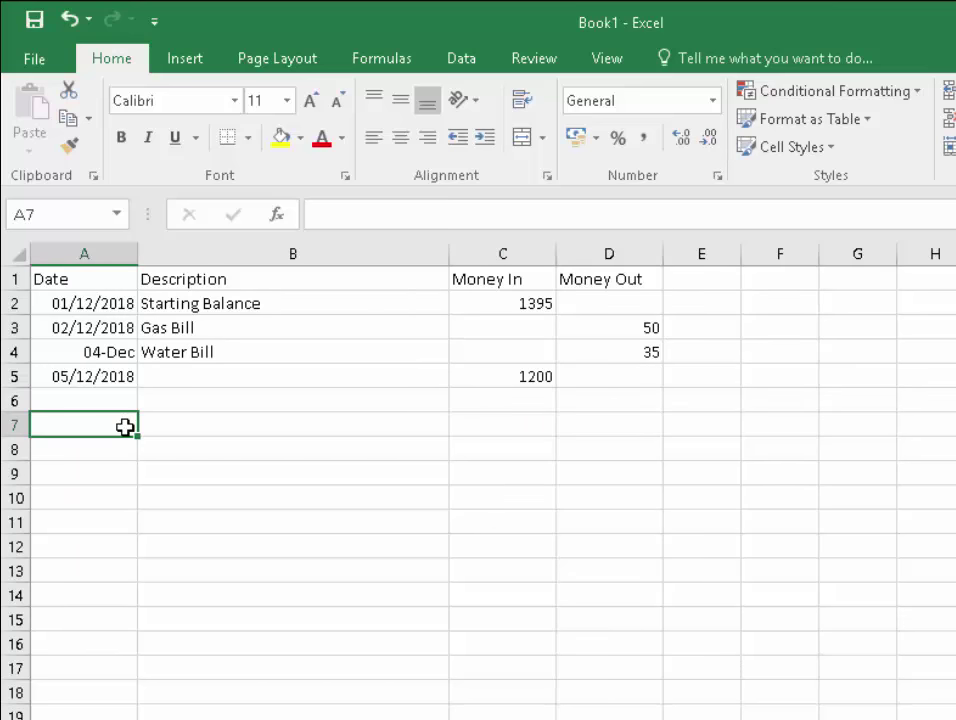
{"action": "type", "text": "Total"}
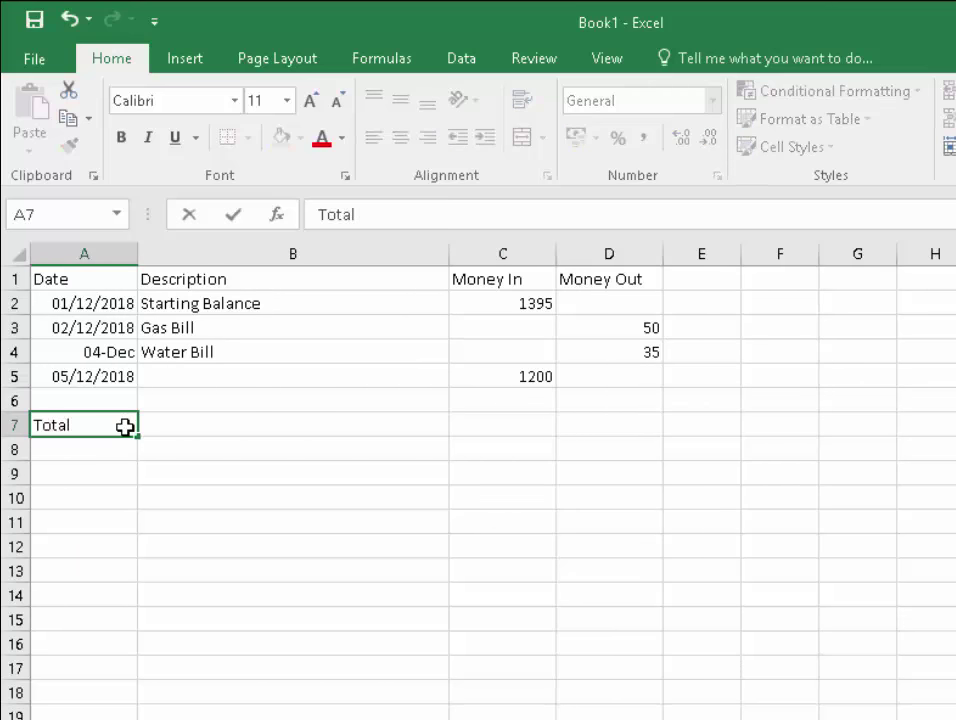
{"action": "left_click", "coordinate": [476, 436]}
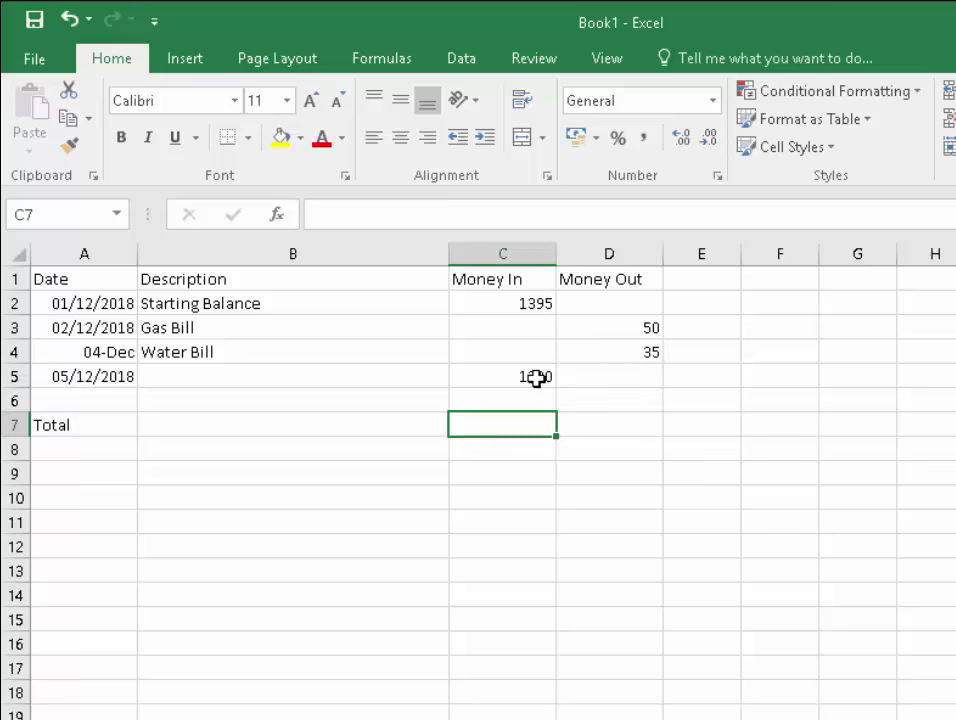
Step: Enter =SUM(INDIRECT("C2:C"&ROW()-1)) in C7 so Money In totals 2595
{"action": "left_click", "coordinate": [350, 214]}
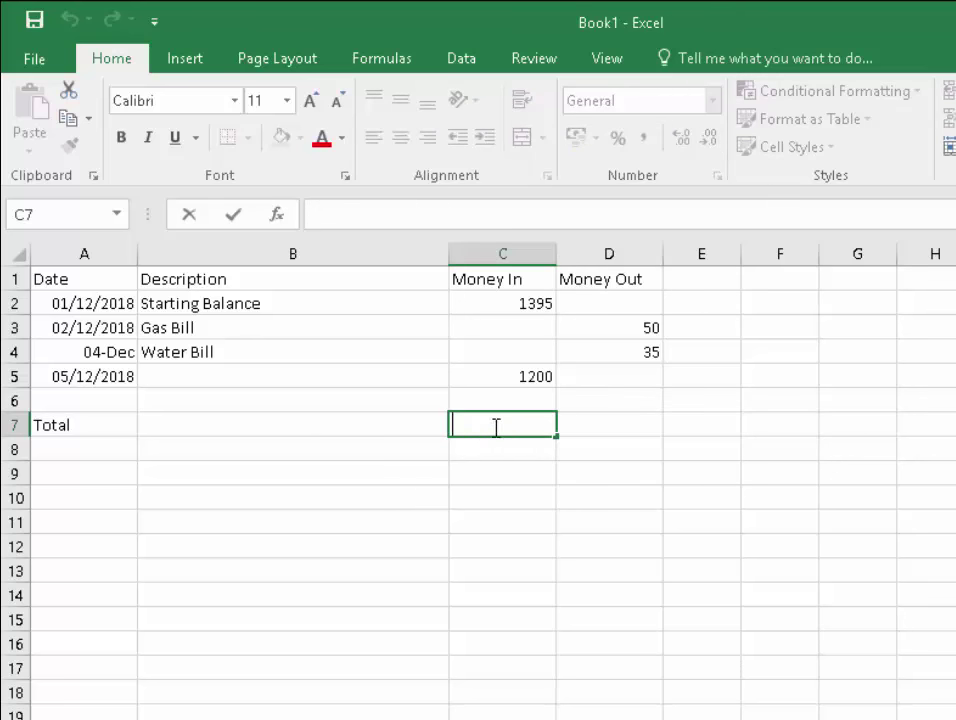
{"action": "type", "text": "="}
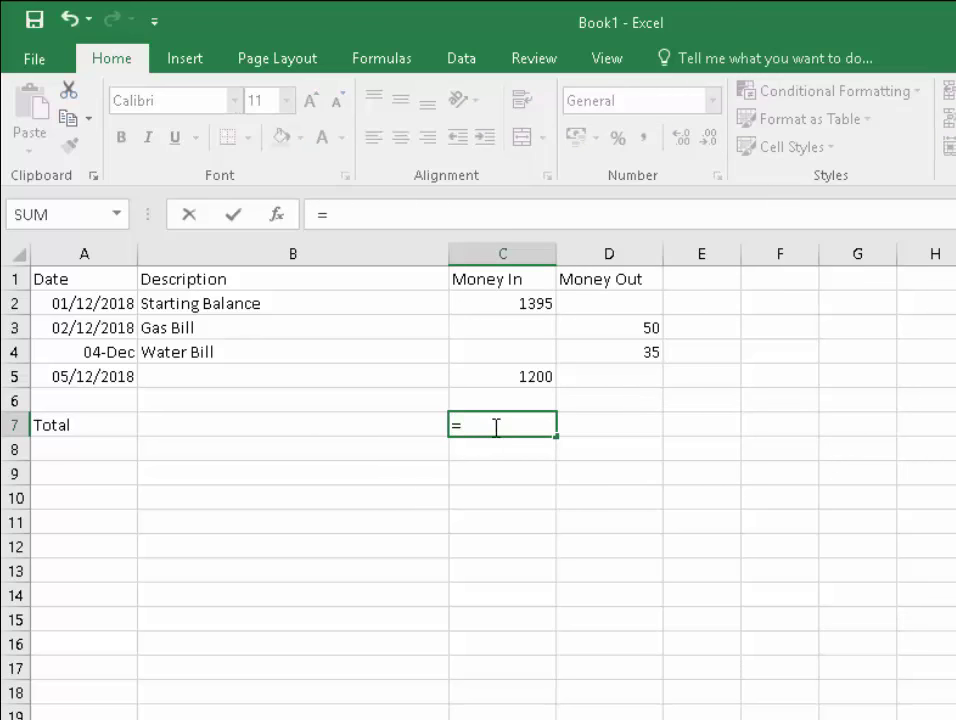
{"action": "type", "text": "SUM"}
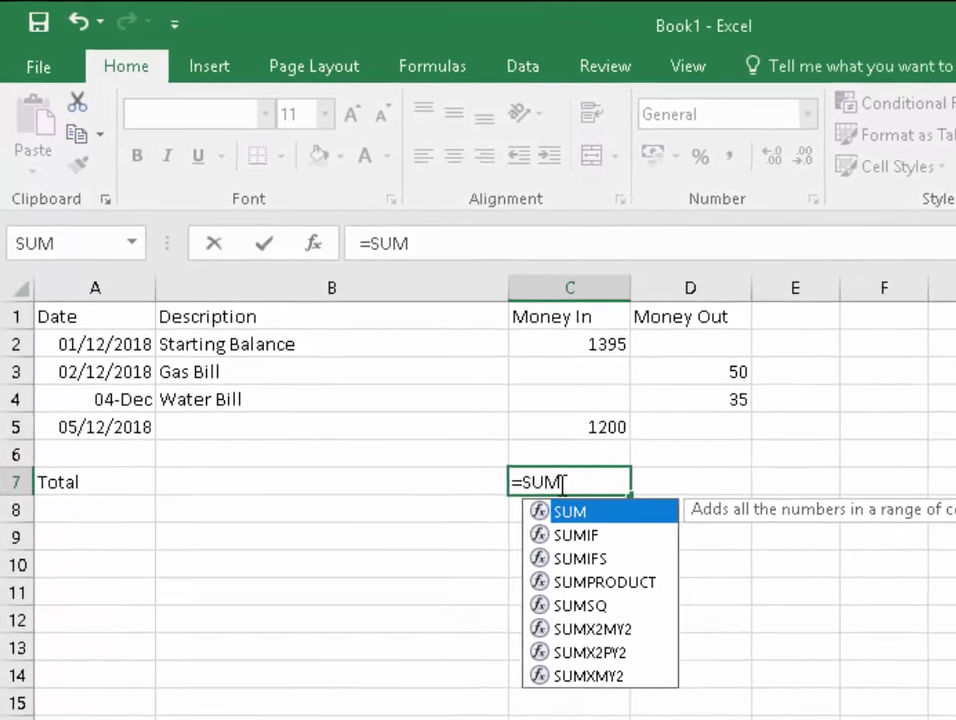
{"action": "type", "text": "("}
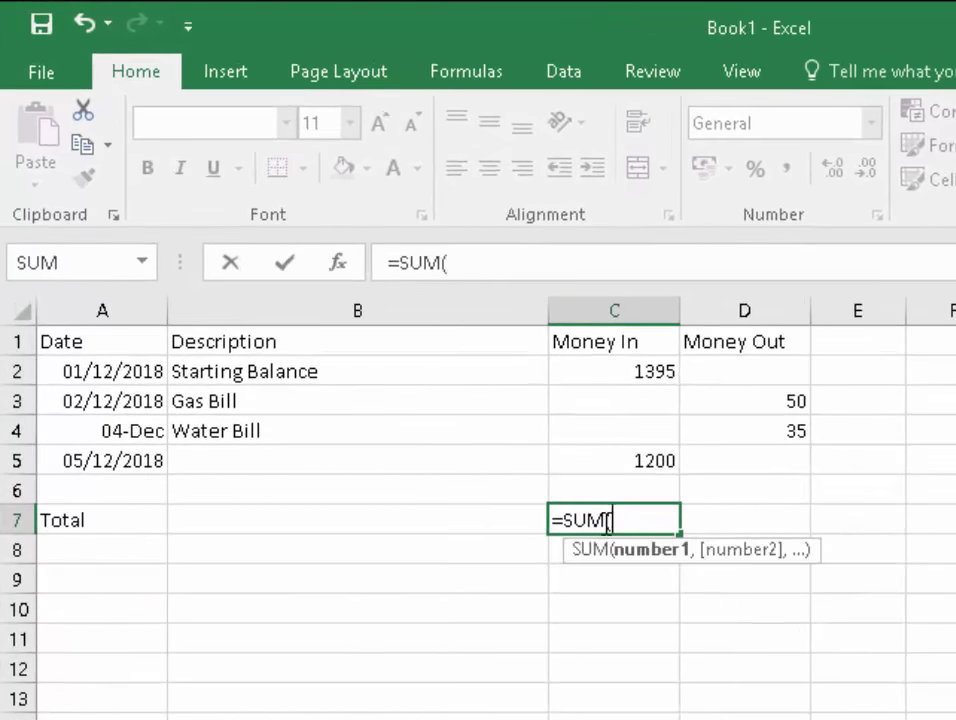
{"action": "key", "text": "BackSpace"}
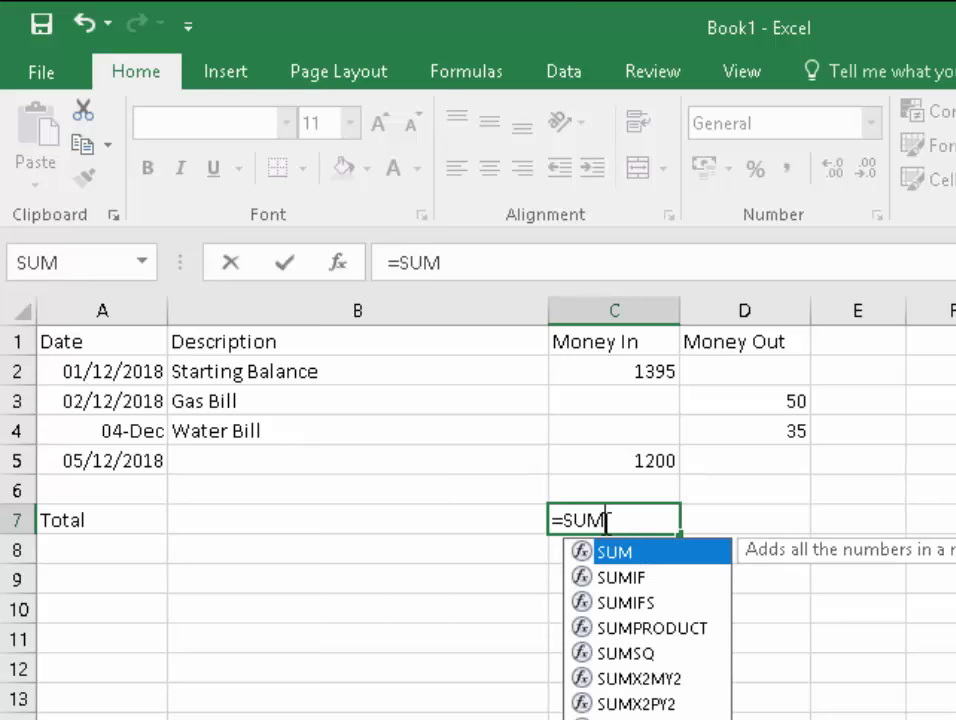
{"action": "type", "text": "("}
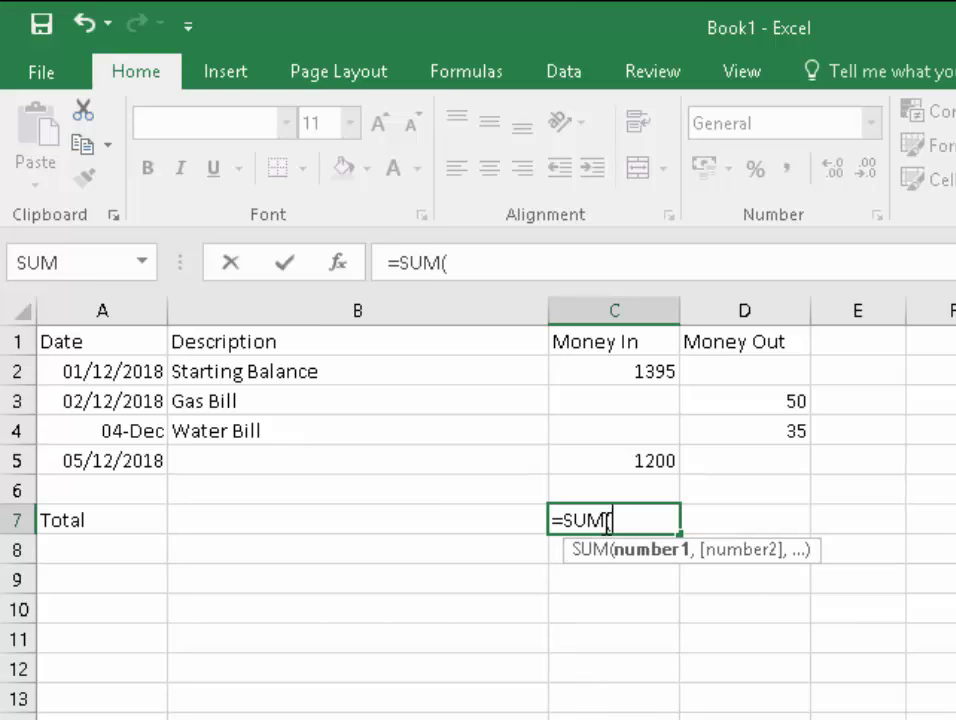
{"action": "type", "text": "INDIREC"}
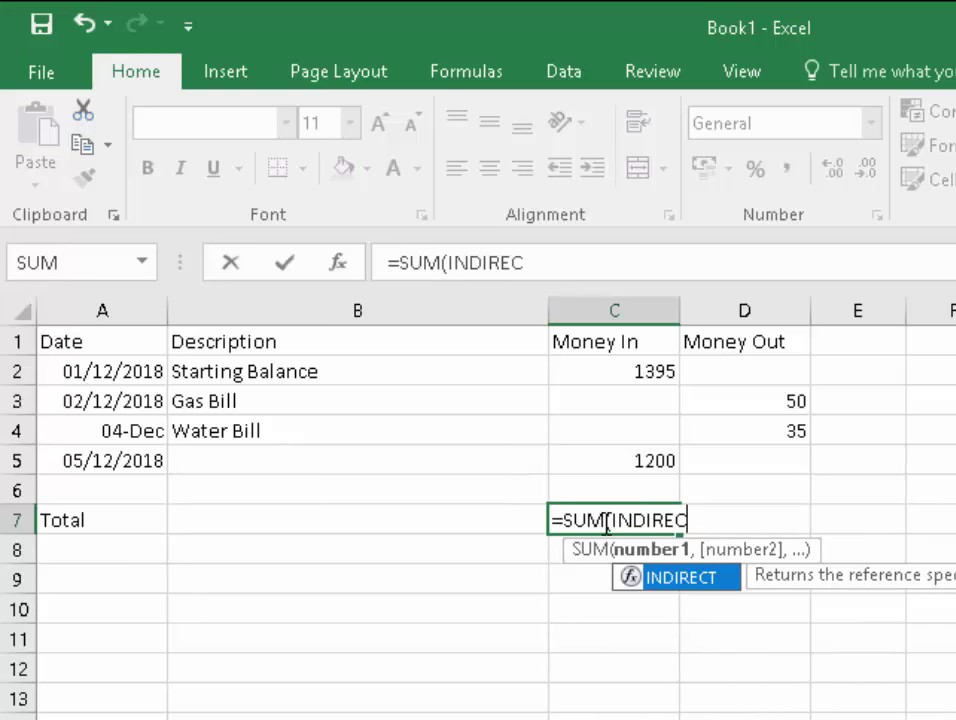
{"action": "type", "text": "T(\""}
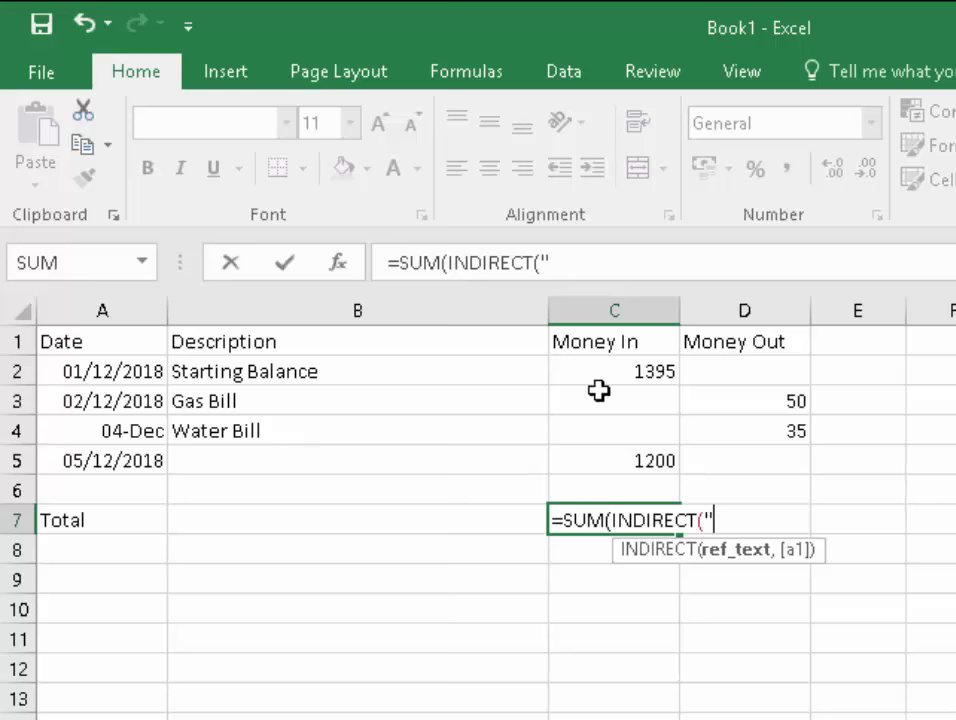
{"action": "type", "text": "c"}
{"action": "key", "text": "BackSpace"}
{"action": "type", "text": "C2:c"}
{"action": "key", "text": "BackSpace"}
{"action": "type", "text": "C"}
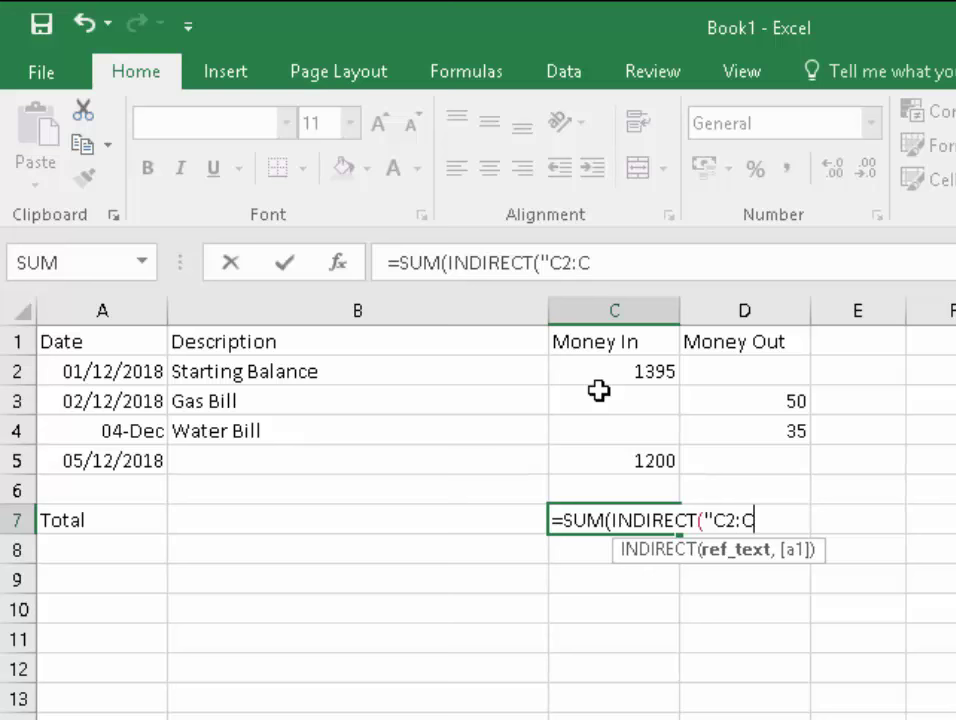
{"action": "type", "text": "\"&ROW()"}
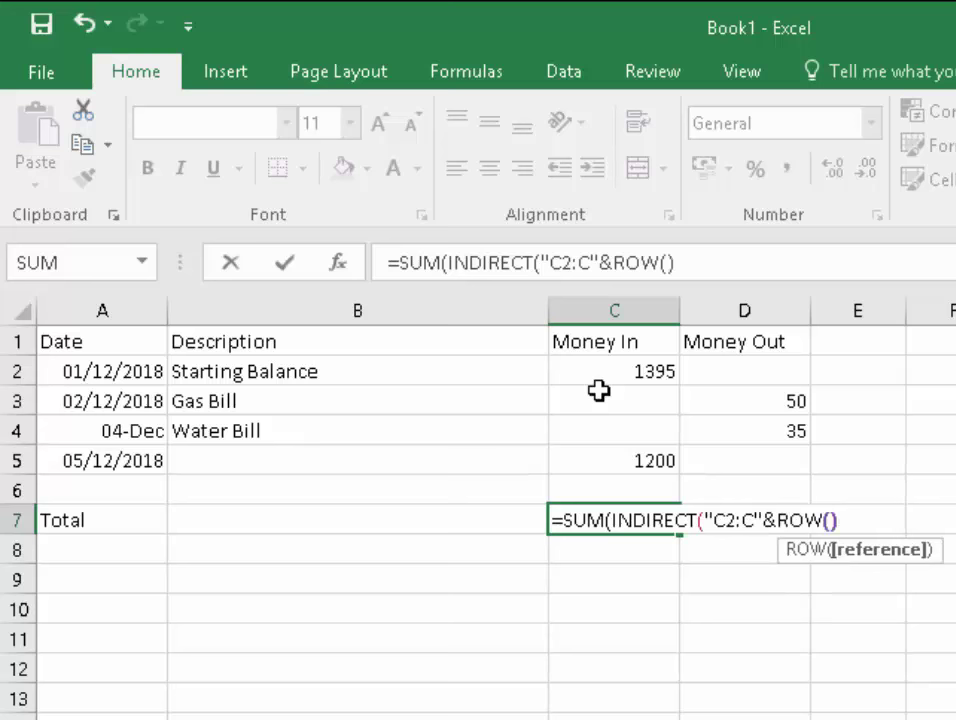
{"action": "type", "text": "-1"}
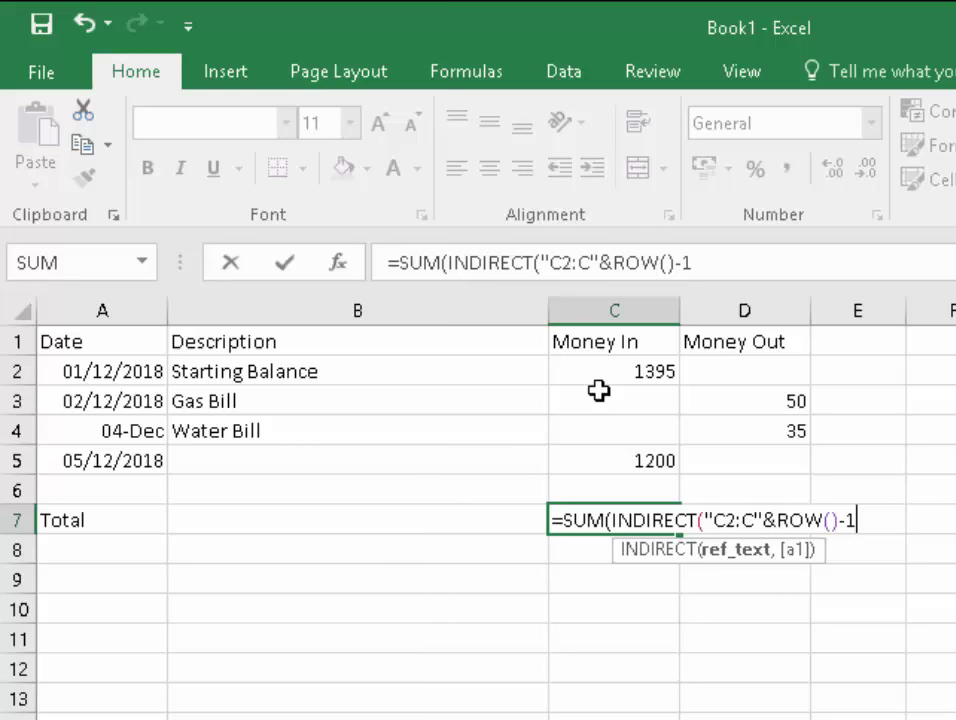
{"action": "type", "text": "))"}
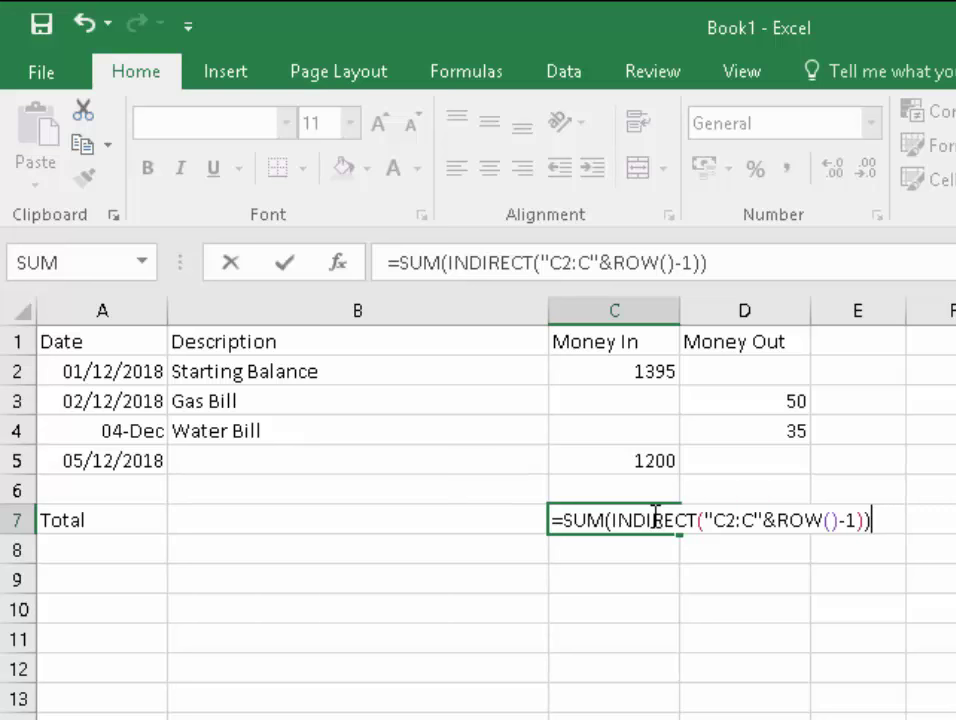
{"action": "key", "text": "Return"}
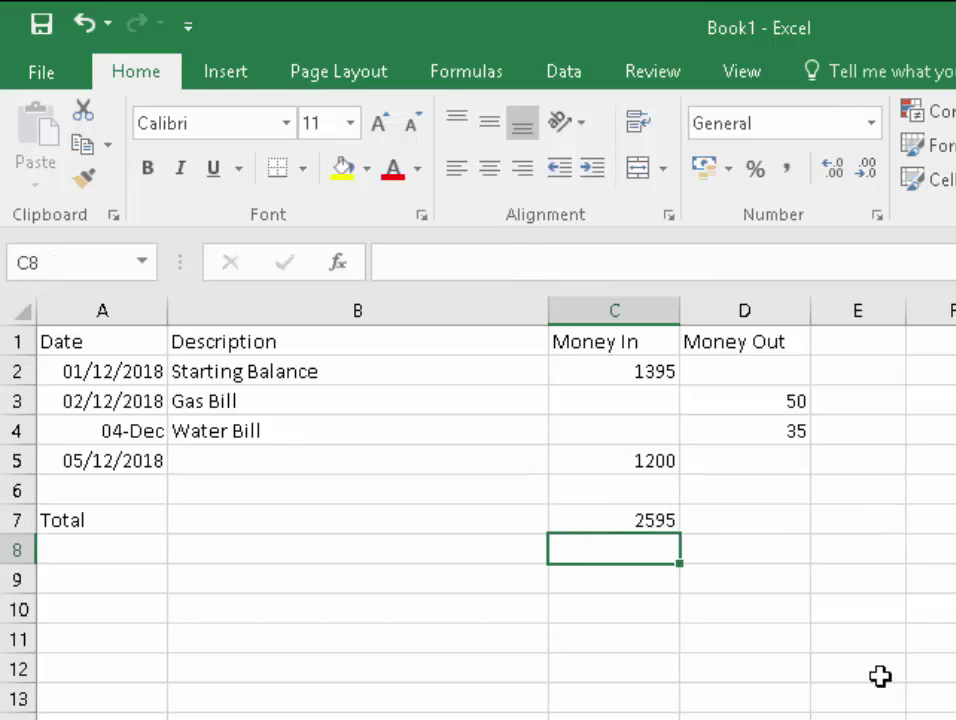
{"action": "key", "text": "Up"}
{"action": "key", "text": "Right"}
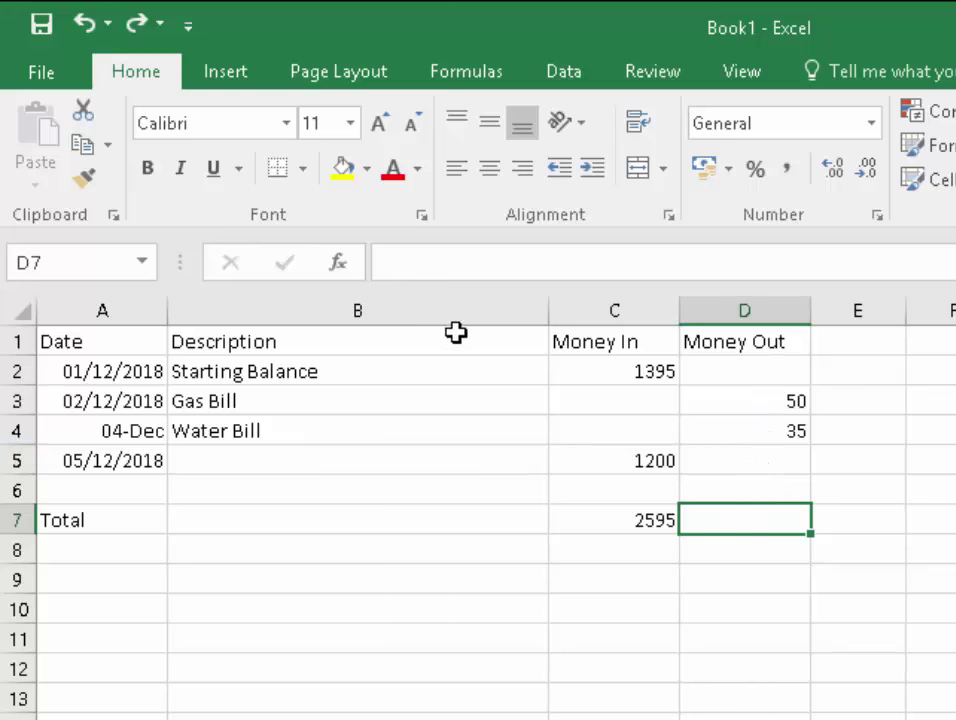
Step: Enter =SUM(INDIRECT("D2:D"&ROW()-1)) in D7 so Money Out totals 85
{"action": "left_click", "coordinate": [445, 274]}
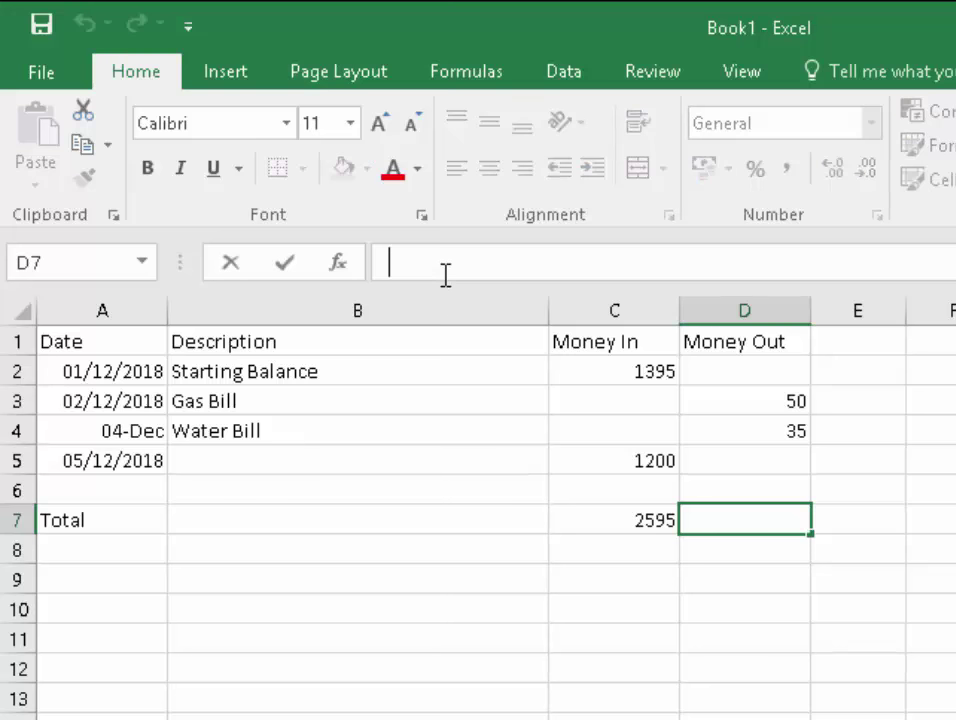
{"action": "type", "text": "=SUM"}
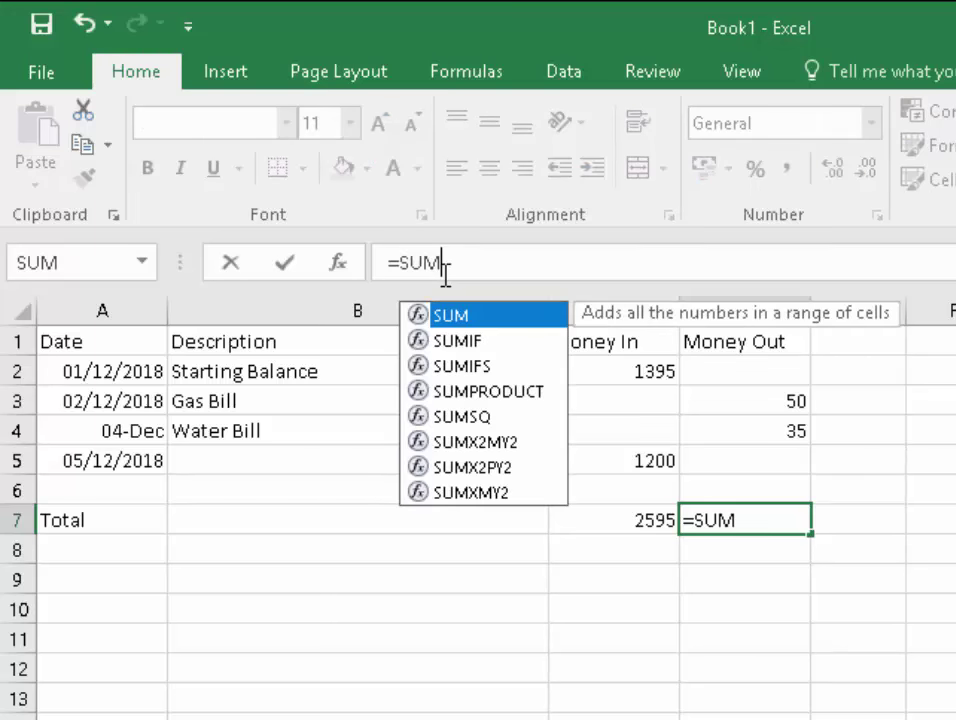
{"action": "type", "text": "(IN"}
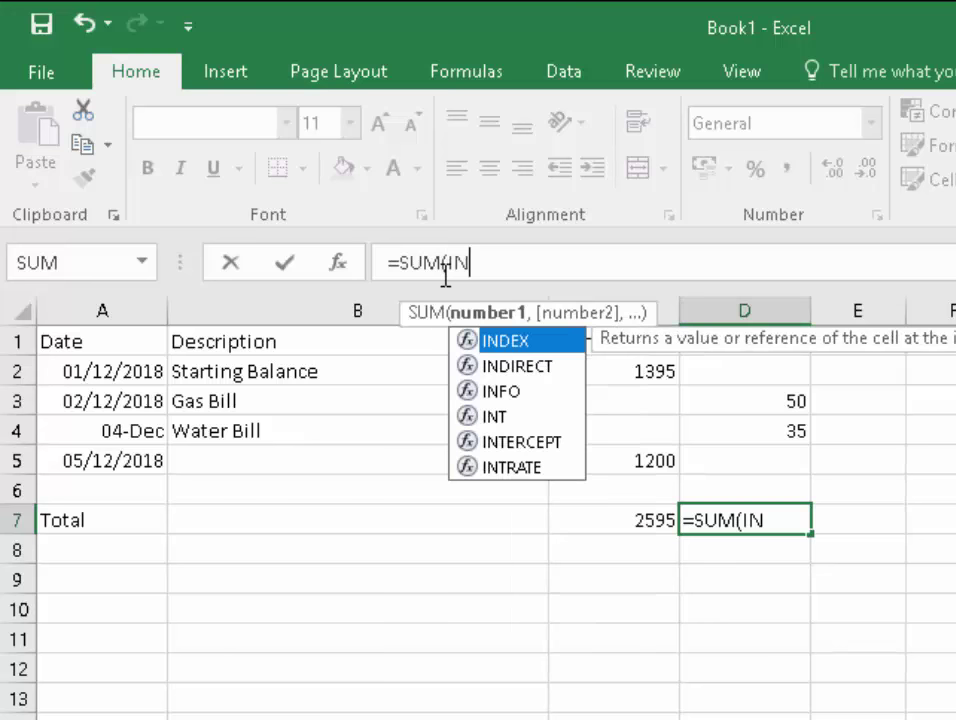
{"action": "type", "text": "DIRECT("}
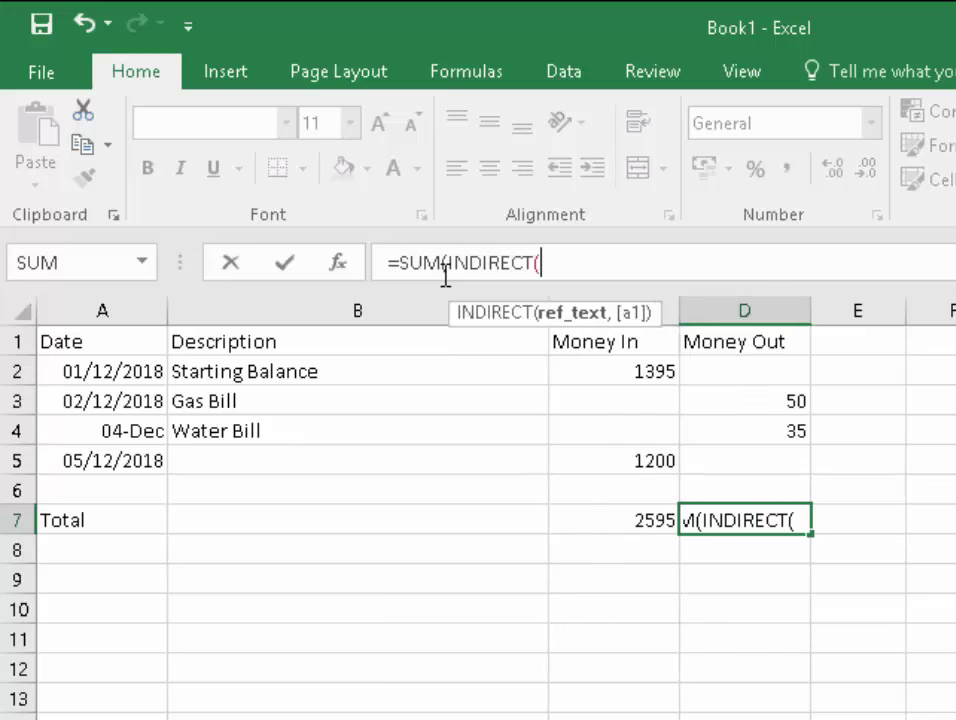
{"action": "type", "text": "\"D2"}
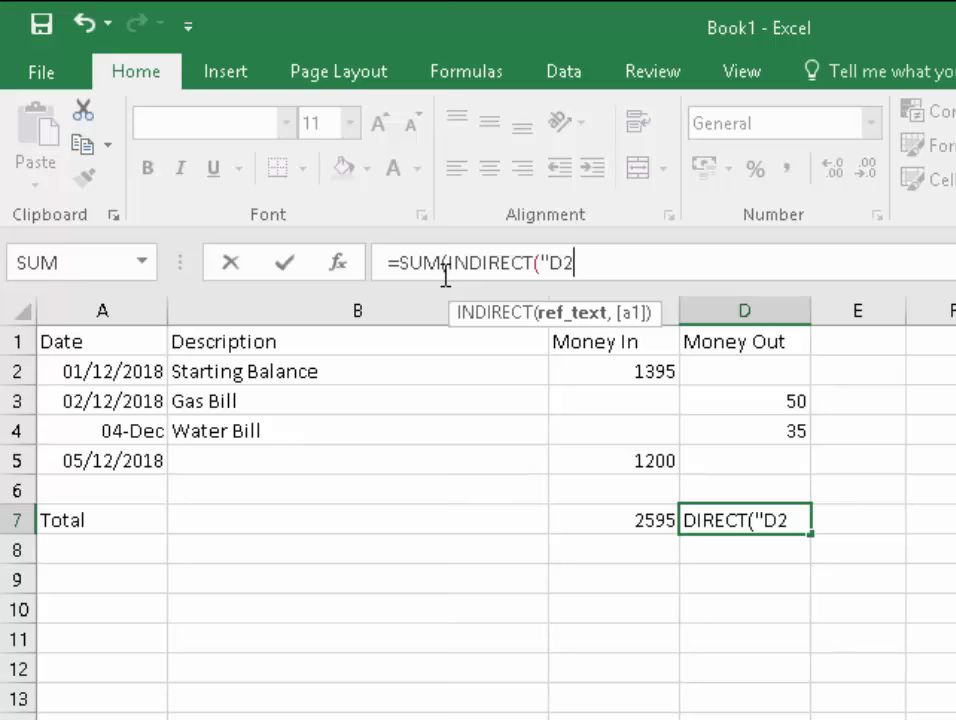
{"action": "type", "text": ":D\""}
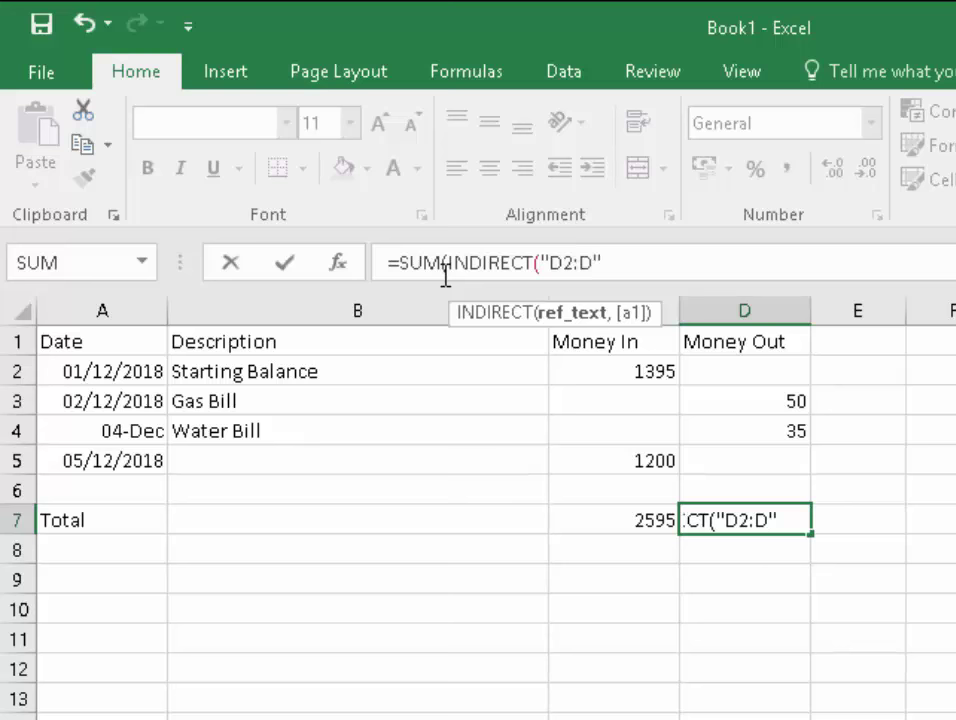
{"action": "type", "text": "&ROW"}
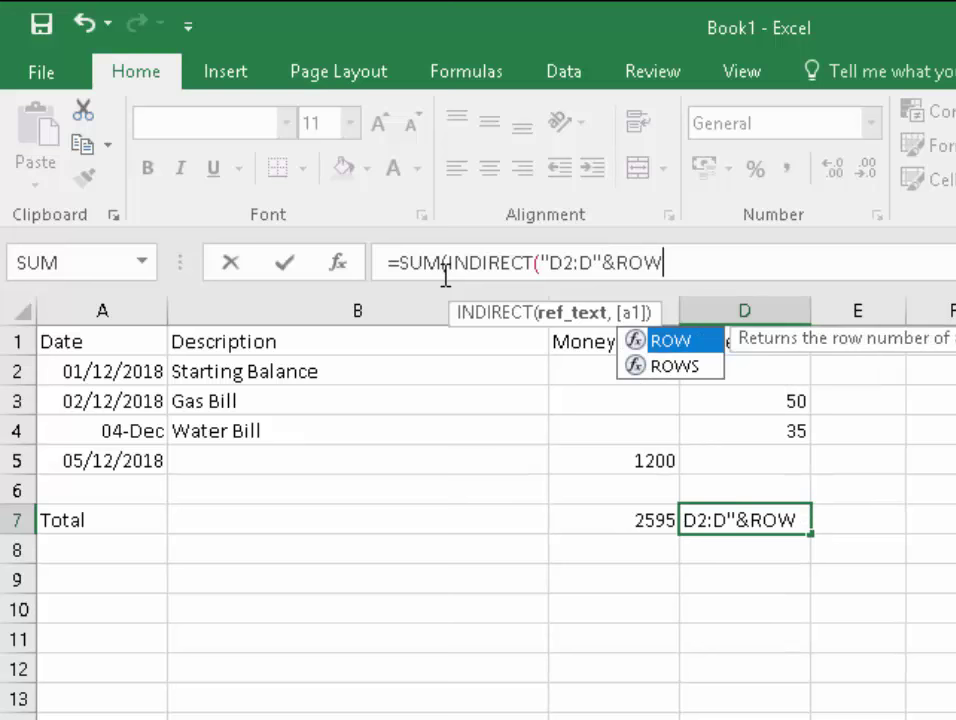
{"action": "type", "text": "()"}
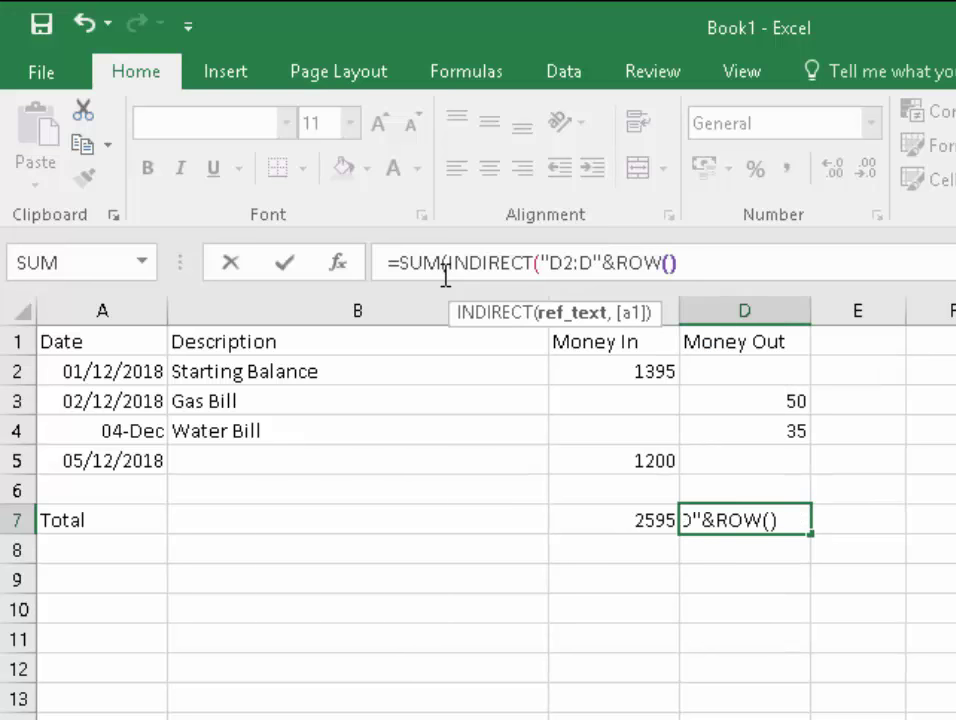
{"action": "type", "text": "-1))"}
{"action": "key", "text": "Return"}
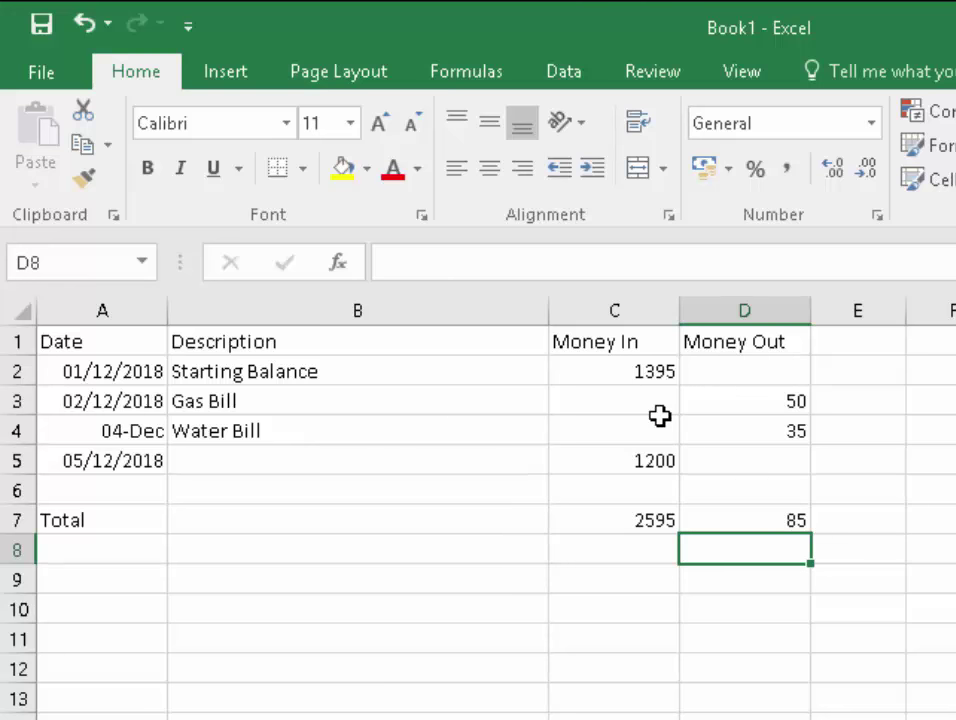
Step: Review the formulas behind the Money In and Money Out totals
{"action": "left_click", "coordinate": [651, 518]}
{"action": "left_click", "coordinate": [724, 521]}
{"action": "left_click", "coordinate": [658, 523]}
Step: Enter the label 'Balance' in cell F7 of the Total row
{"action": "left_click", "coordinate": [866, 520]}
{"action": "left_click", "coordinate": [935, 520]}
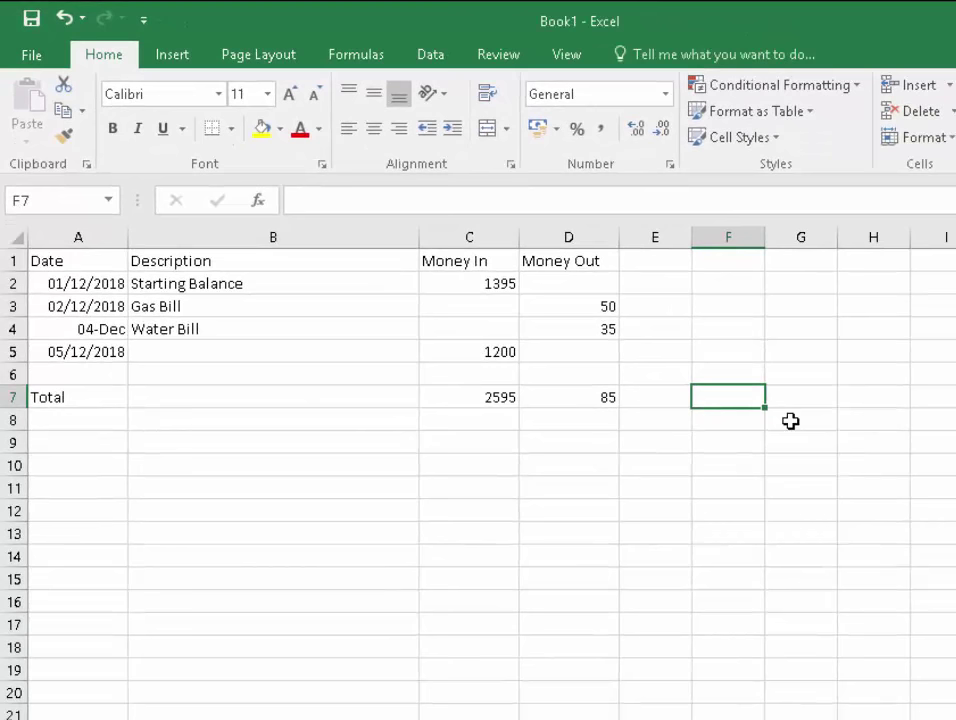
{"action": "type", "text": "b"}
{"action": "key", "text": "BackSpace"}
{"action": "type", "text": "Bal"}
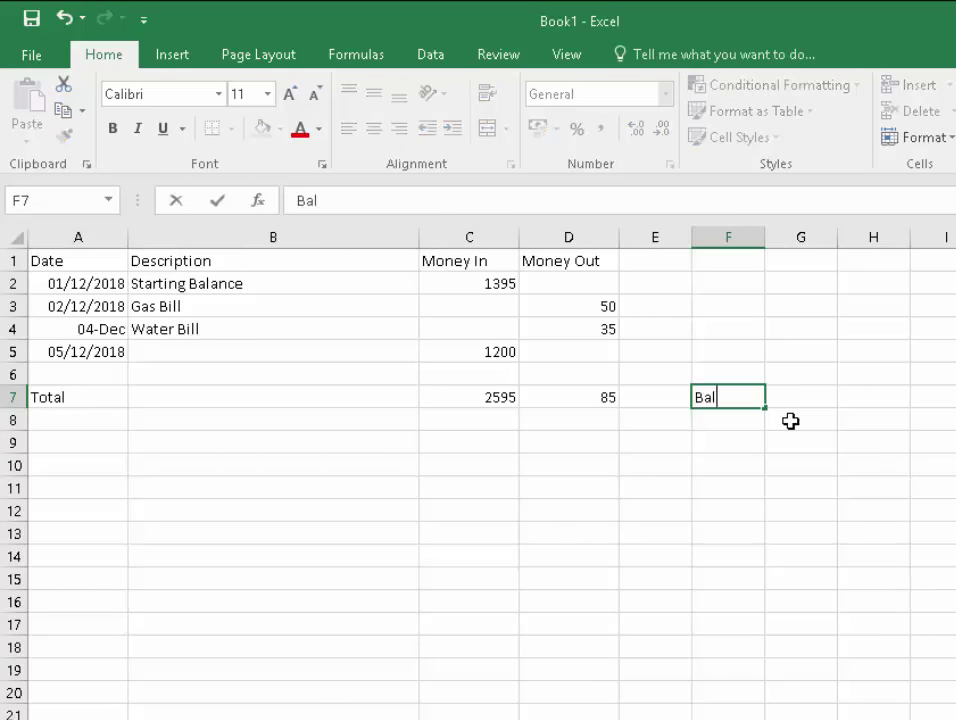
{"action": "type", "text": "ance"}
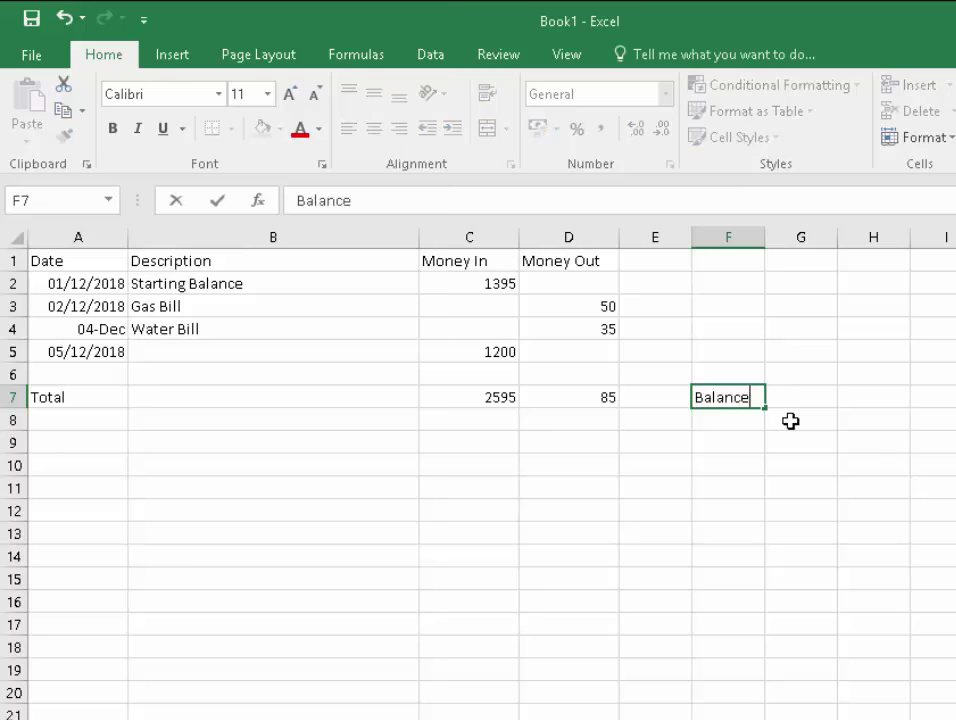
{"action": "left_click", "coordinate": [801, 396]}
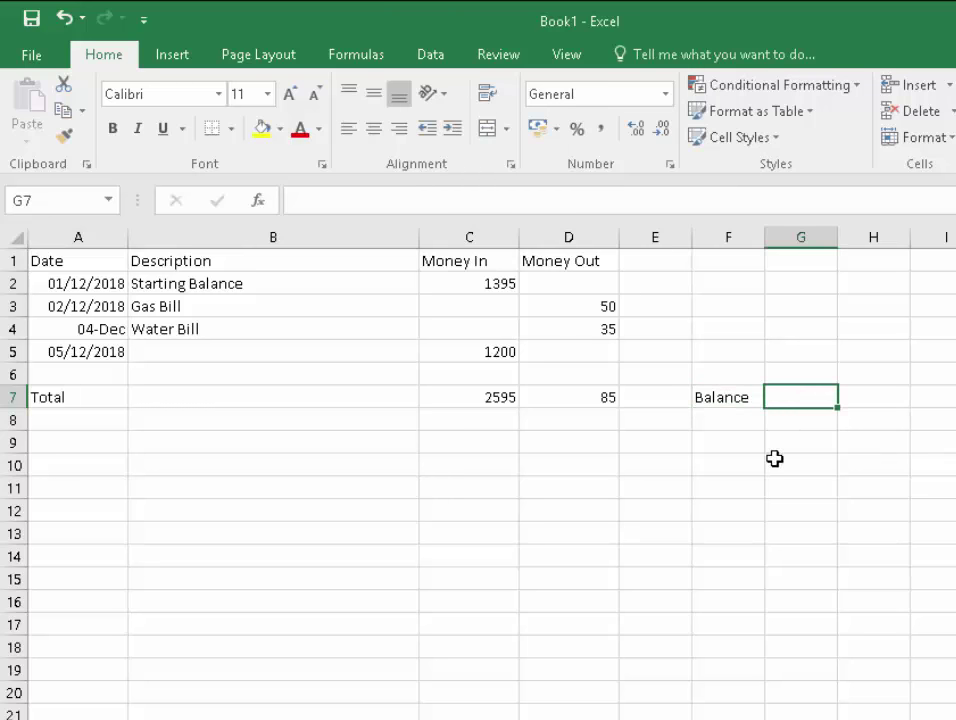
Step: Enter =SUM(C7-D7) in G7 so the Balance shows 2510
{"action": "left_click", "coordinate": [336, 207]}
{"action": "type", "text": "=SUM"}
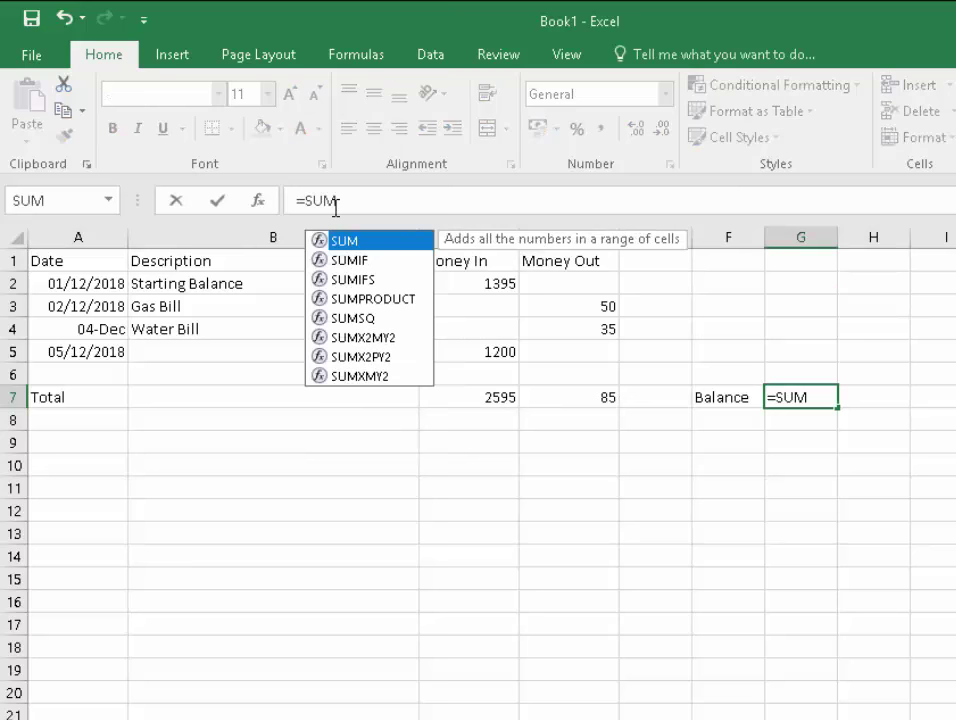
{"action": "type", "text": "("}
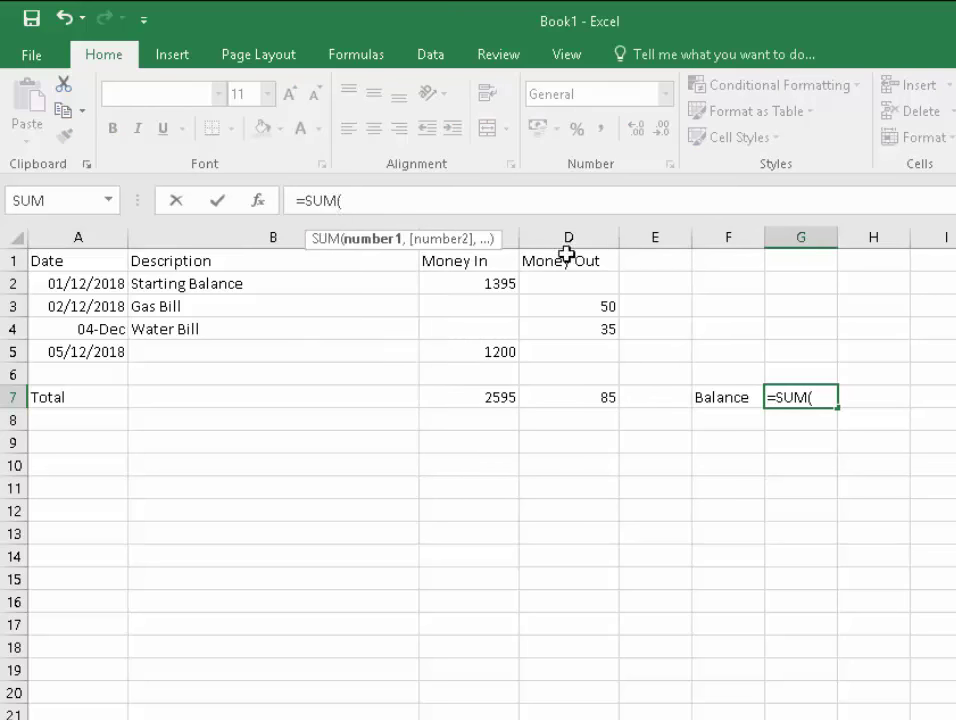
{"action": "type", "text": "C"}
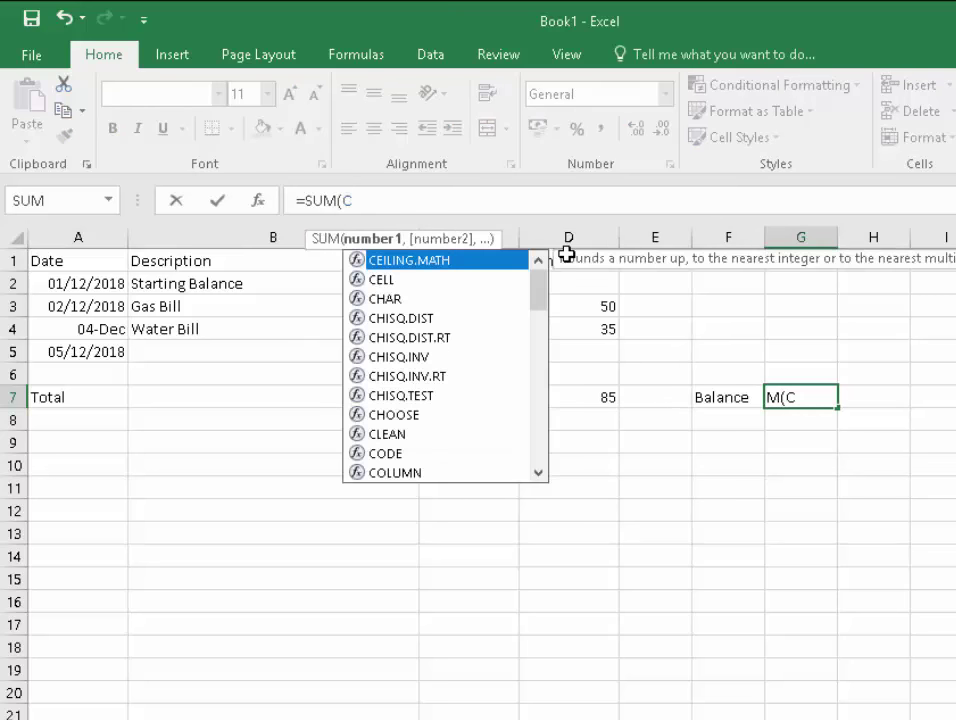
{"action": "type", "text": "7-"}
{"action": "type", "text": "D7)"}
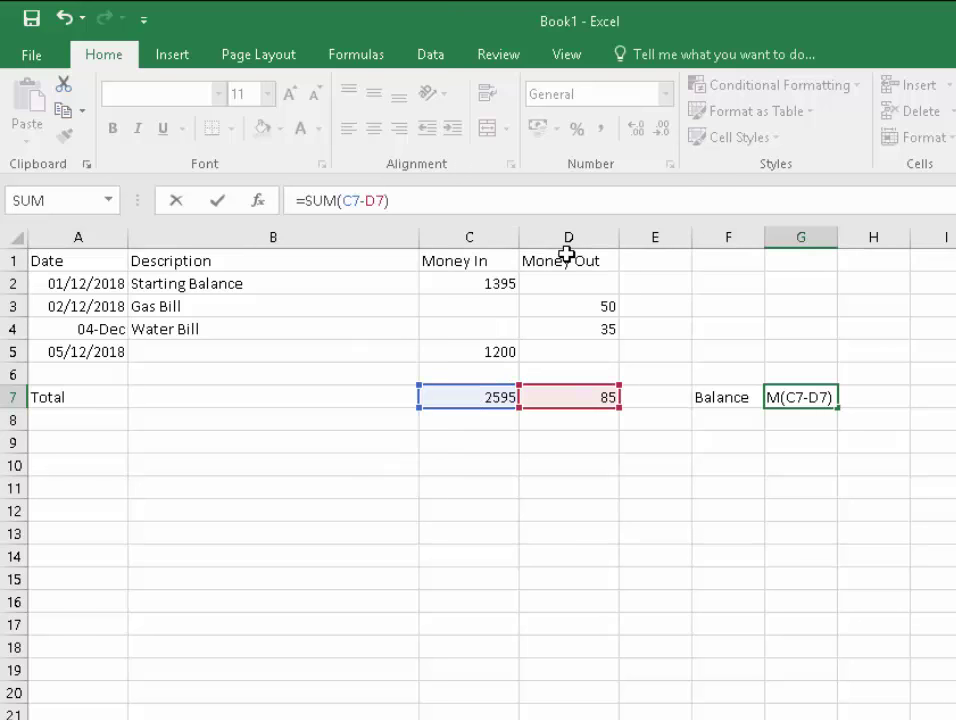
{"action": "key", "text": "Return"}
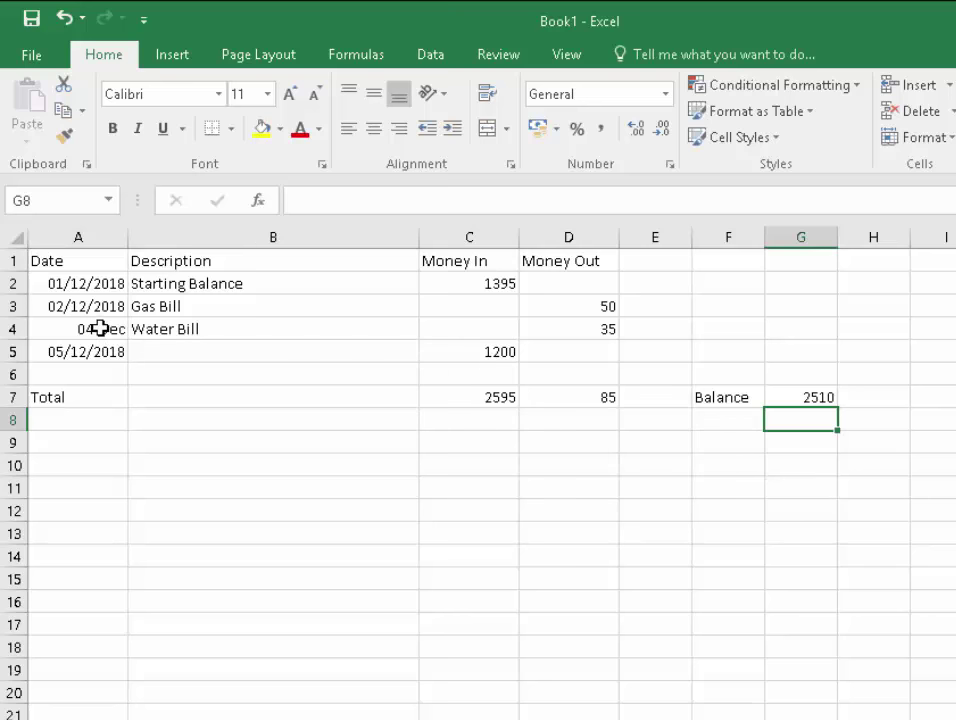
Step: Give cell A4 the dd/mm/yyyy Date format so it reads 04/12/2018
{"action": "right_click", "coordinate": [100, 328]}
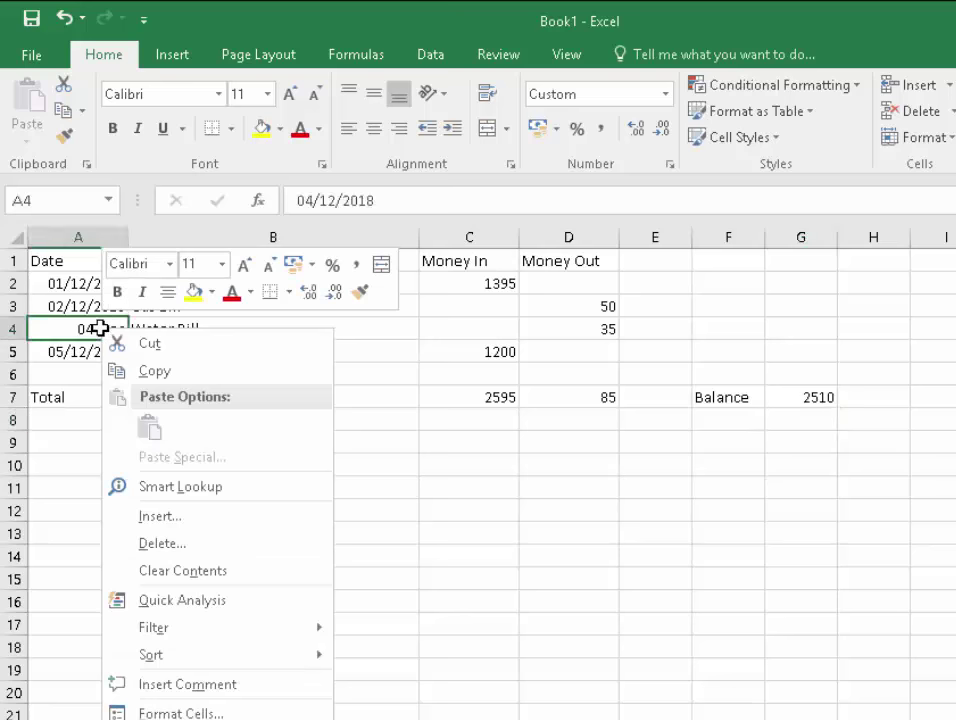
{"action": "left_click", "coordinate": [181, 713]}
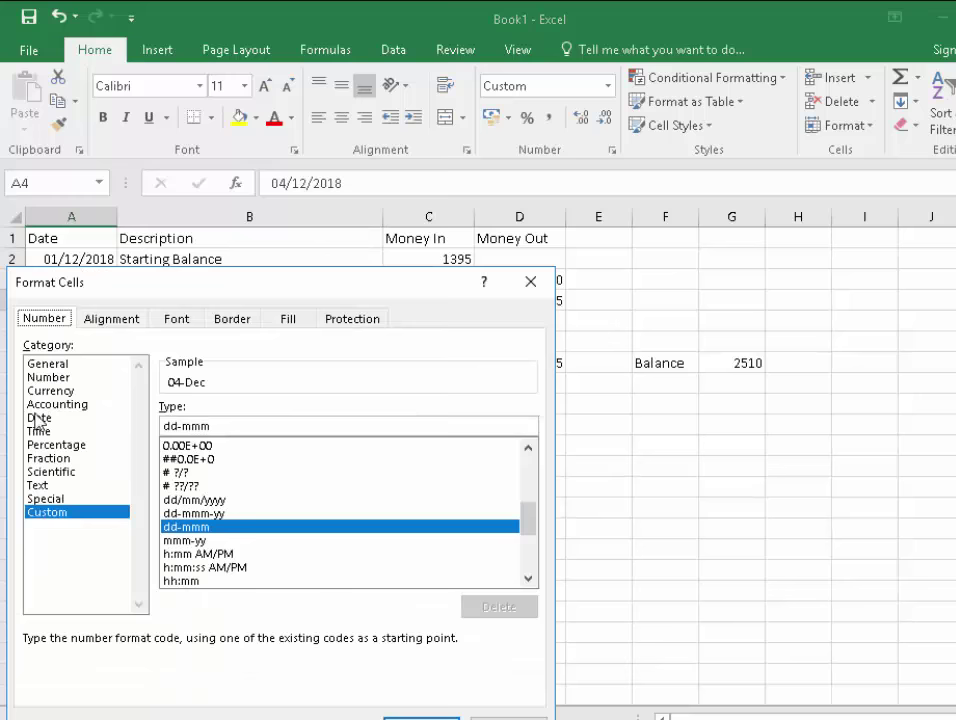
{"action": "left_click", "coordinate": [38, 418]}
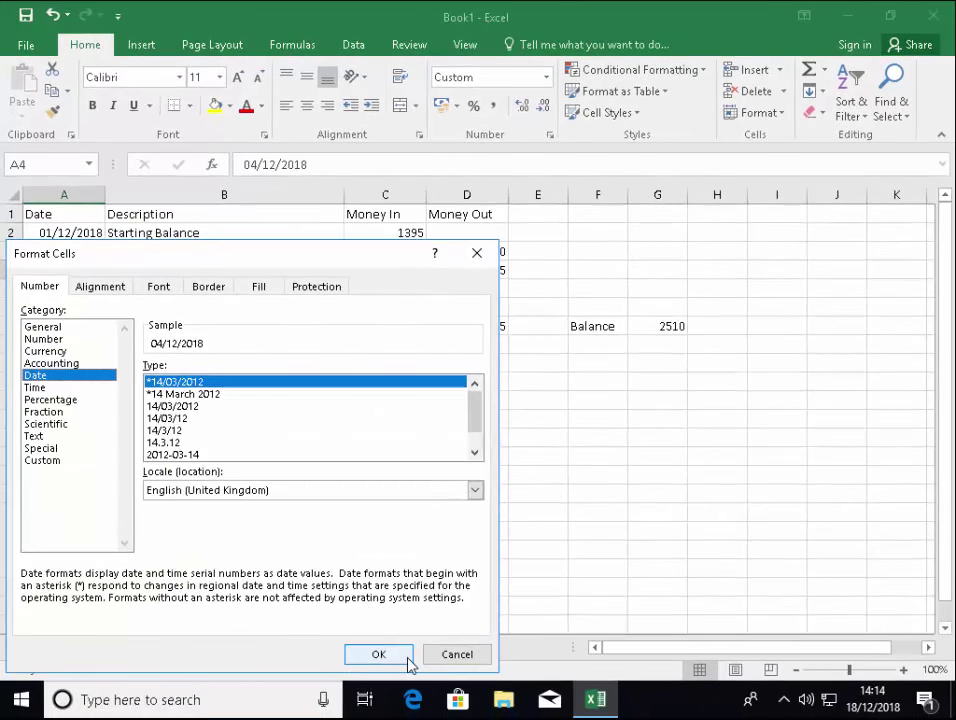
{"action": "left_click", "coordinate": [408, 658]}
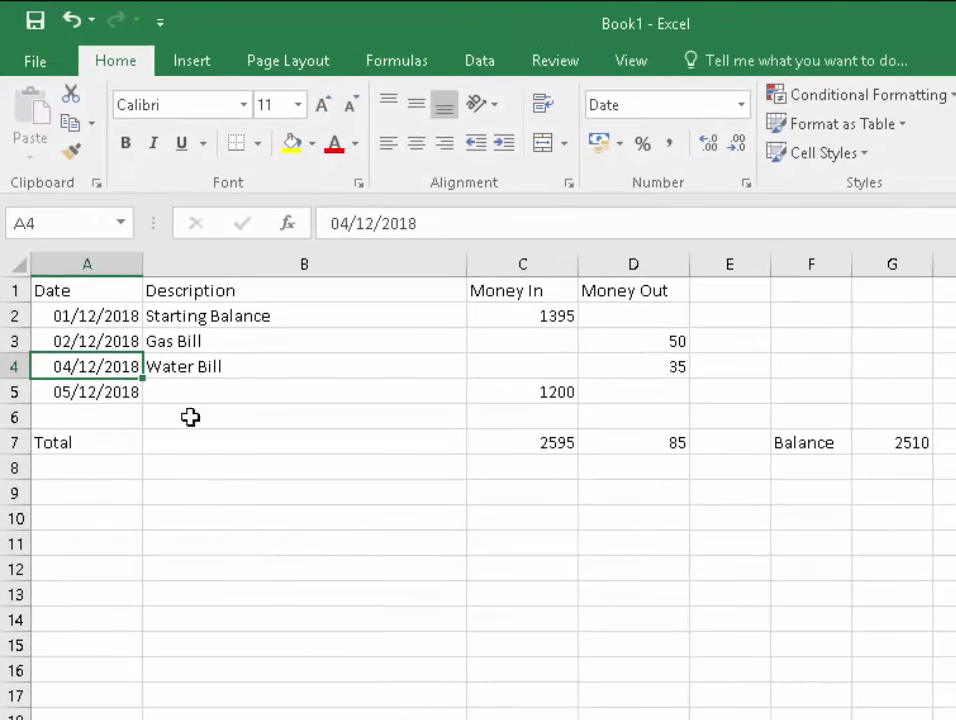
Step: Enter 'Wages' as the description for the 05/12/2018 entry
{"action": "left_click", "coordinate": [186, 393]}
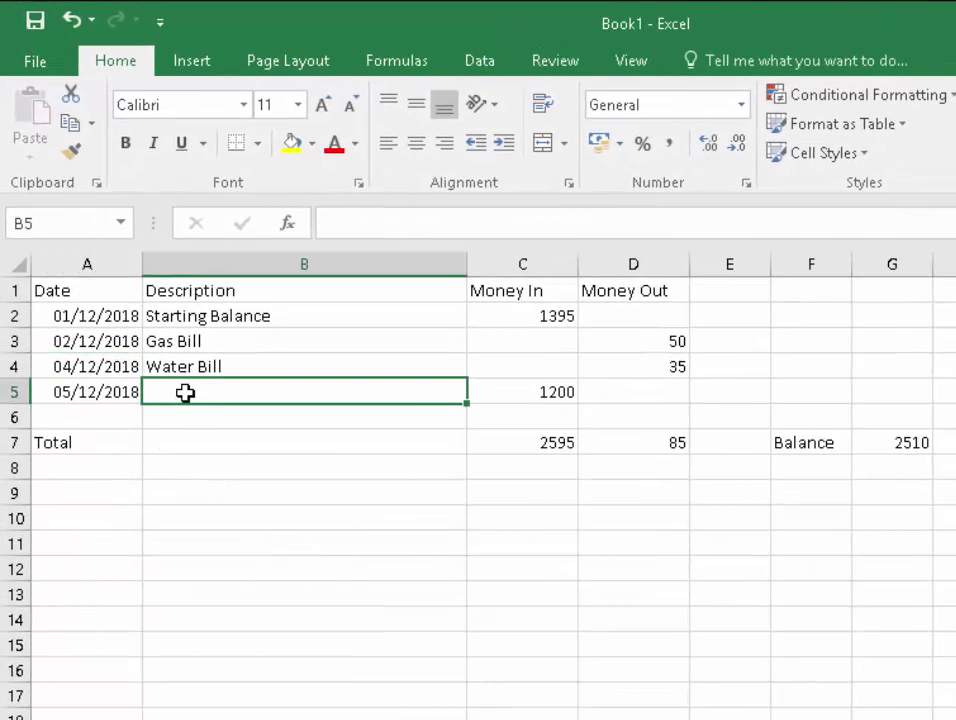
{"action": "type", "text": "wAGES"}
{"action": "key", "text": "BackSpace"}
{"action": "key", "text": "BackSpace"}
{"action": "key", "text": "BackSpace"}
{"action": "key", "text": "BackSpace"}
{"action": "key", "text": "BackSpace"}
{"action": "type", "text": "Wages"}
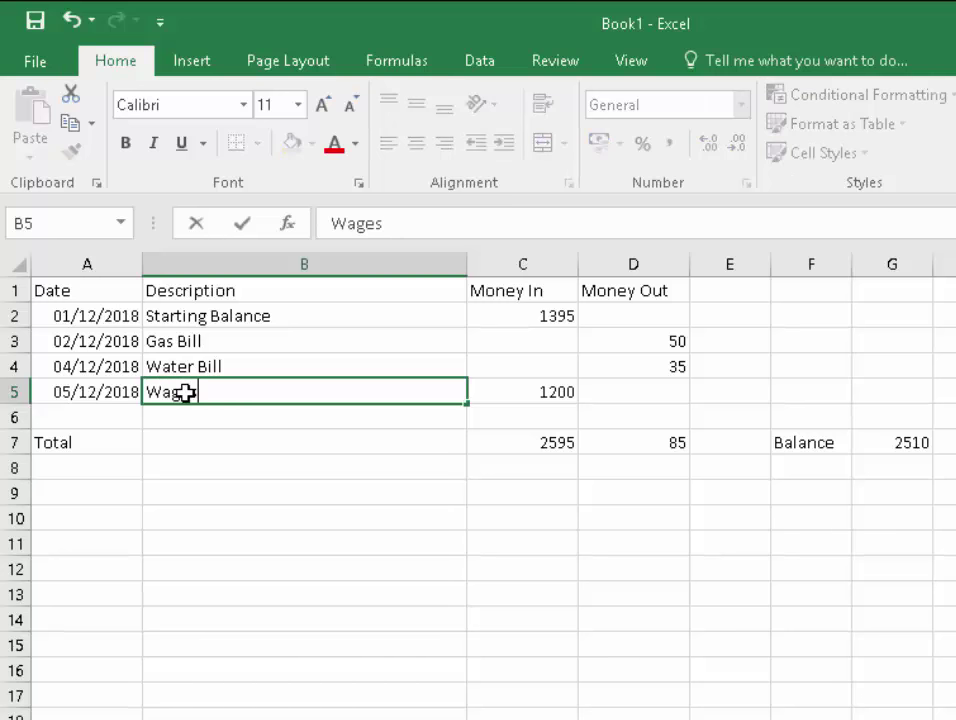
{"action": "key", "text": "Return"}
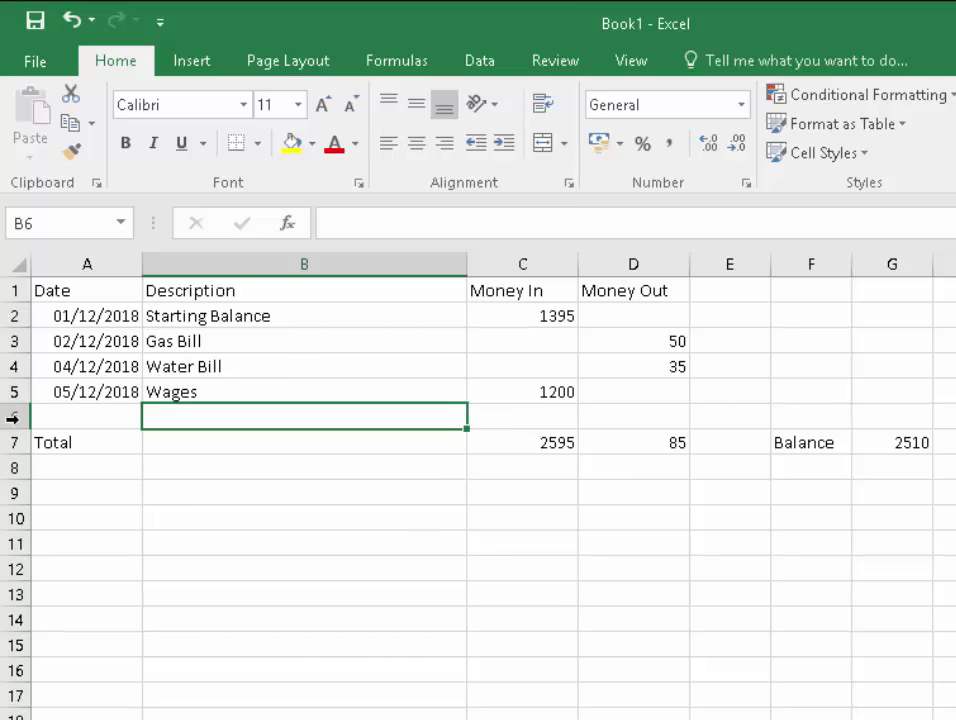
Step: Insert a row above Total with 06/12/2018, Phone Bill and 24.50 Money Out
{"action": "left_click", "coordinate": [17, 418]}
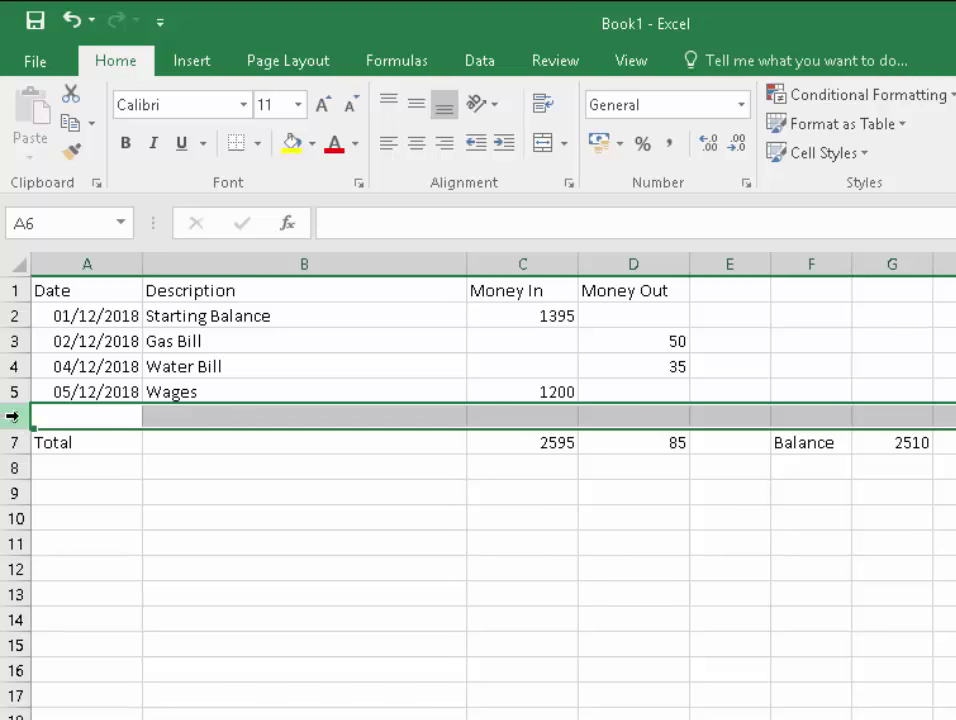
{"action": "right_click", "coordinate": [17, 420]}
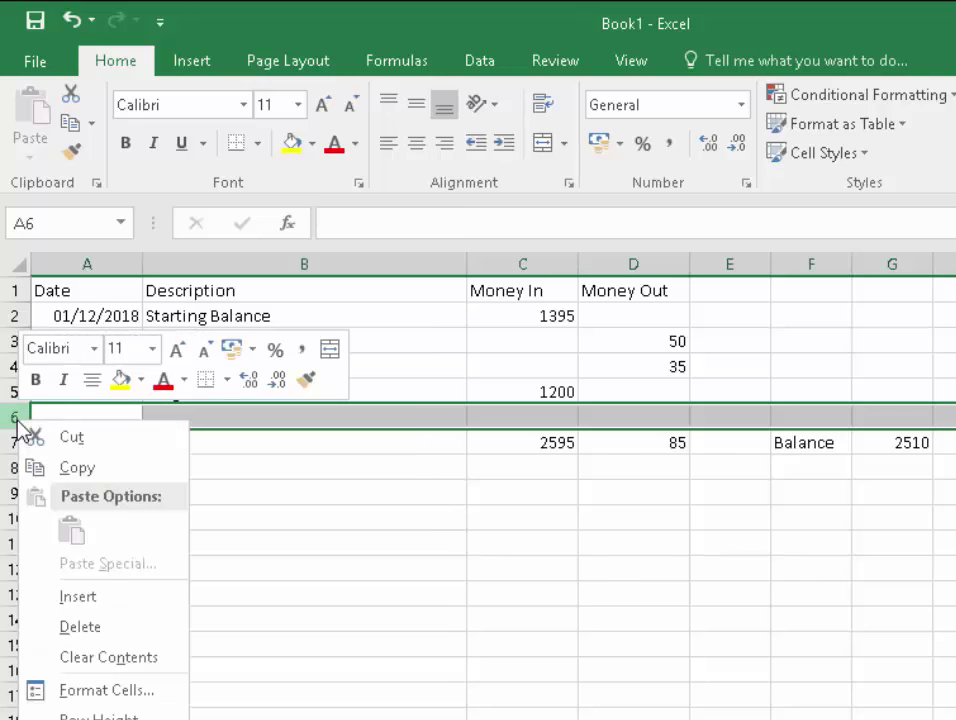
{"action": "left_click", "coordinate": [64, 595]}
{"action": "left_click", "coordinate": [77, 414]}
{"action": "type", "text": "6/12/"}
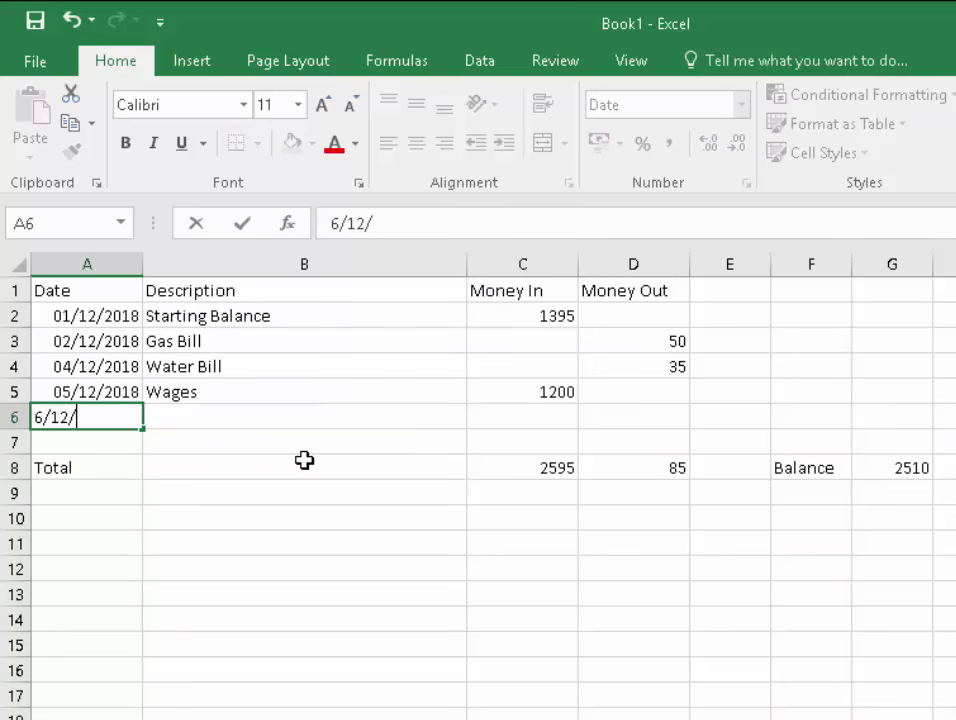
{"action": "type", "text": "2018"}
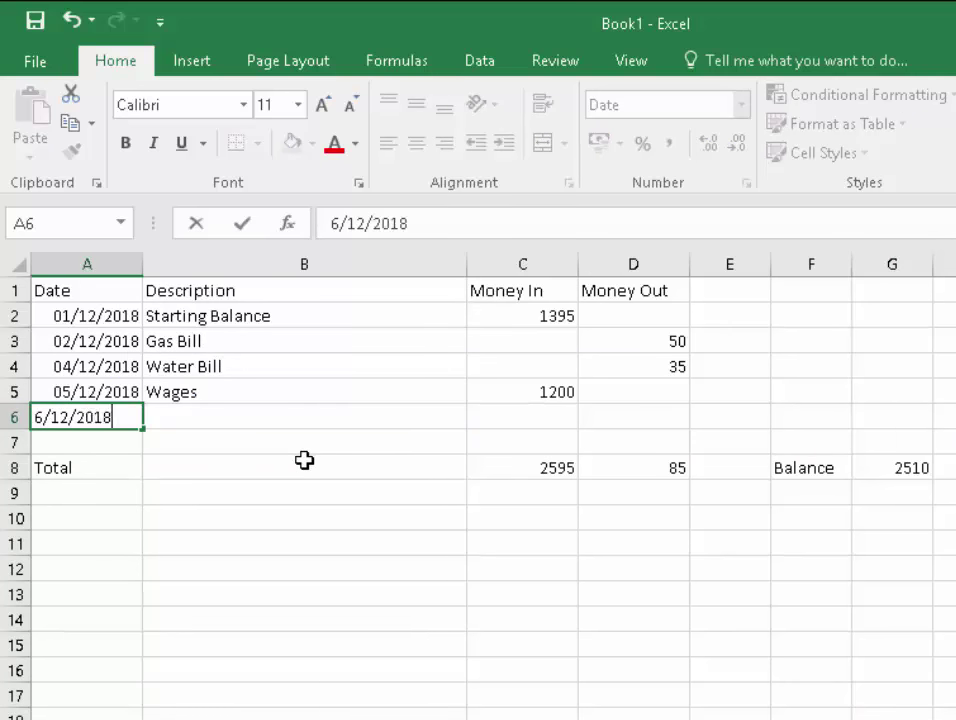
{"action": "key", "text": "Tab"}
{"action": "type", "text": "Phone"}
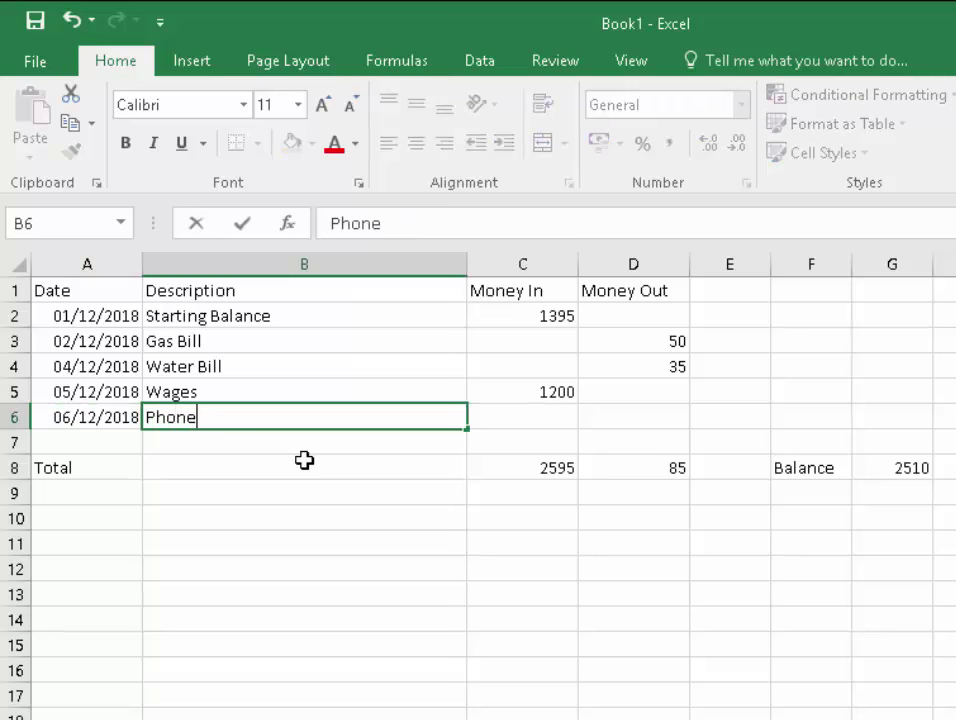
{"action": "type", "text": " Bill"}
{"action": "key", "text": "Tab"}
{"action": "key", "text": "Tab"}
{"action": "type", "text": "24.50"}
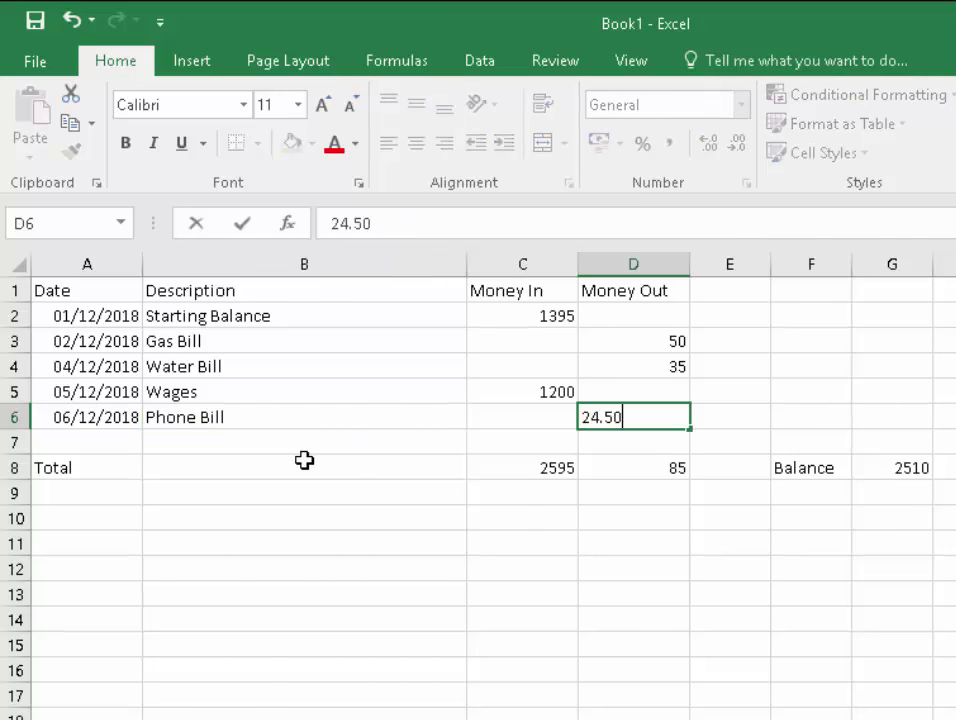
{"action": "key", "text": "Return"}
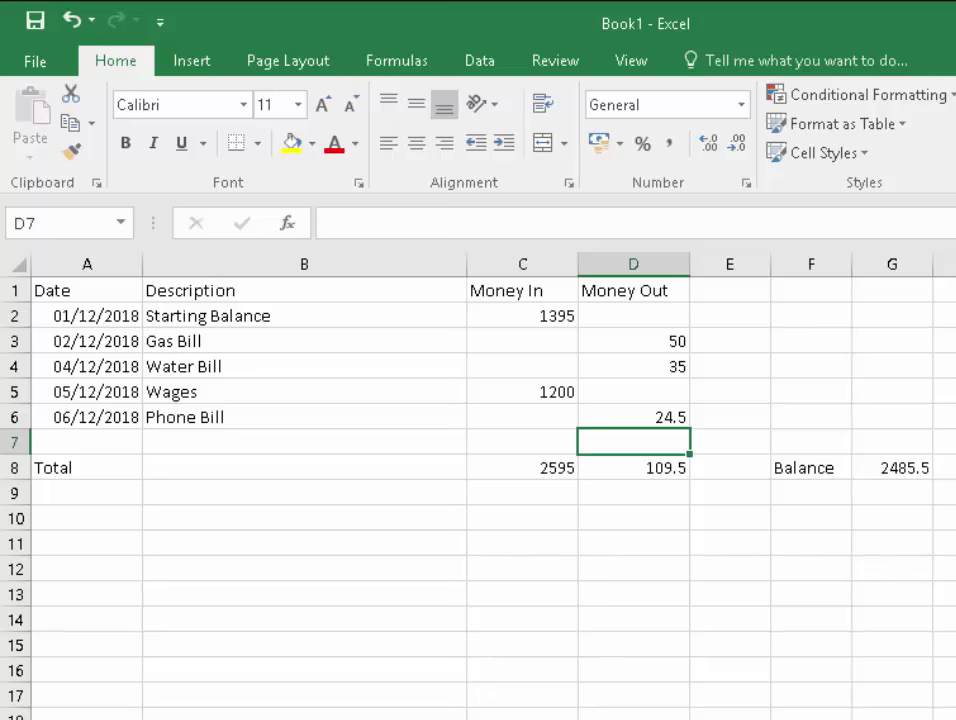
Step: Insert a row above Total with 07/12/2018, Birthday Money and 85 Money In
{"action": "left_click", "coordinate": [16, 442]}
{"action": "right_click", "coordinate": [16, 442]}
{"action": "key", "text": "Escape"}
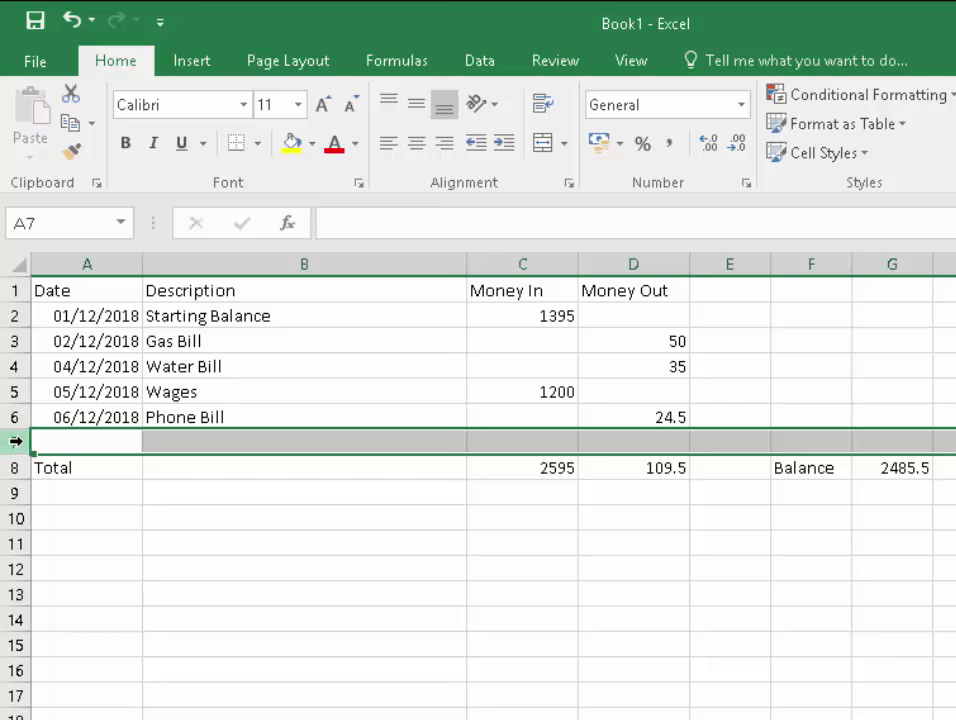
{"action": "right_click", "coordinate": [16, 442]}
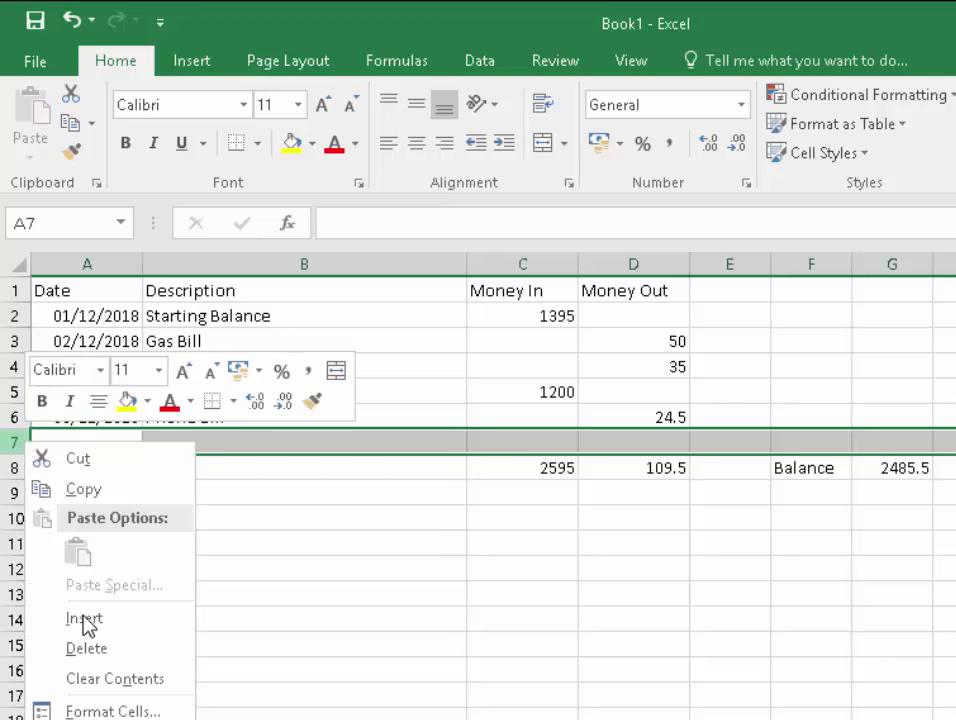
{"action": "left_click", "coordinate": [86, 622]}
{"action": "left_click", "coordinate": [95, 443]}
{"action": "type", "text": "7/1"}
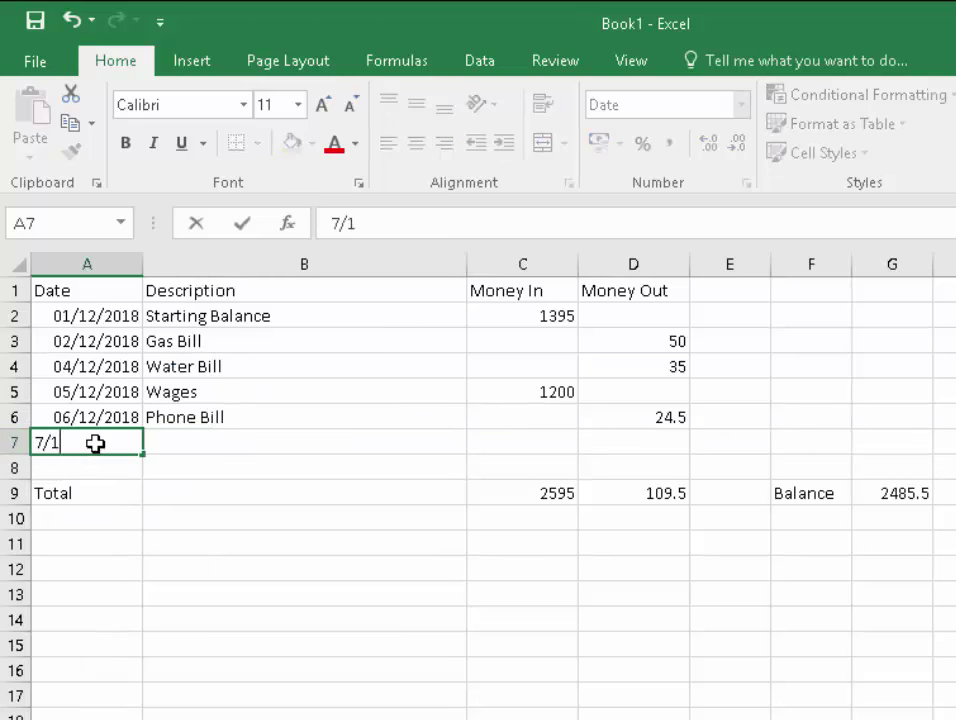
{"action": "type", "text": "2/2018"}
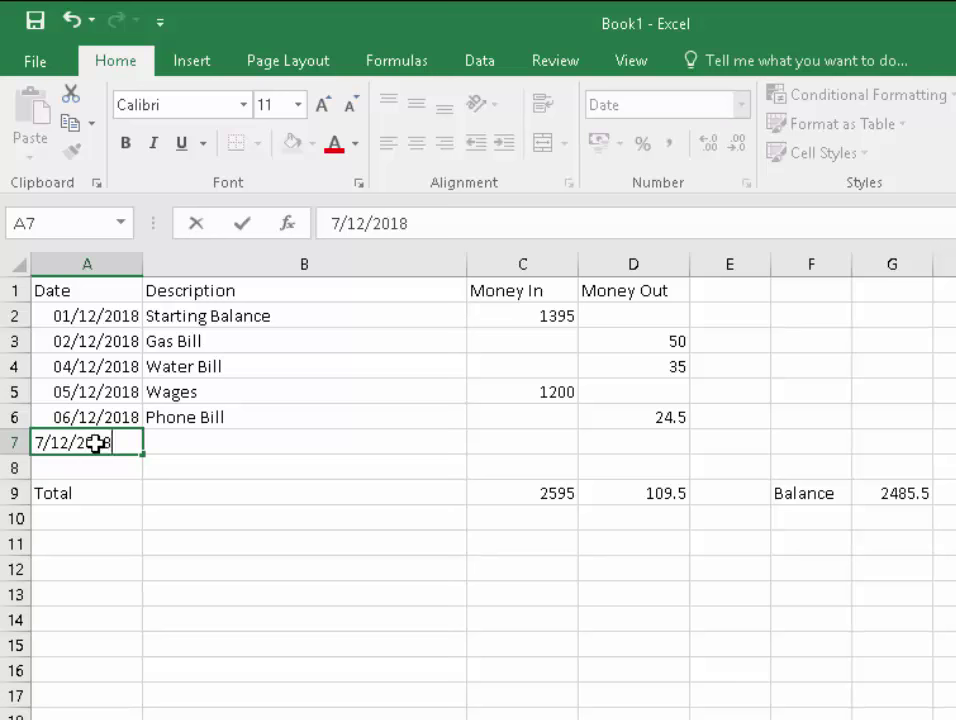
{"action": "key", "text": "Tab"}
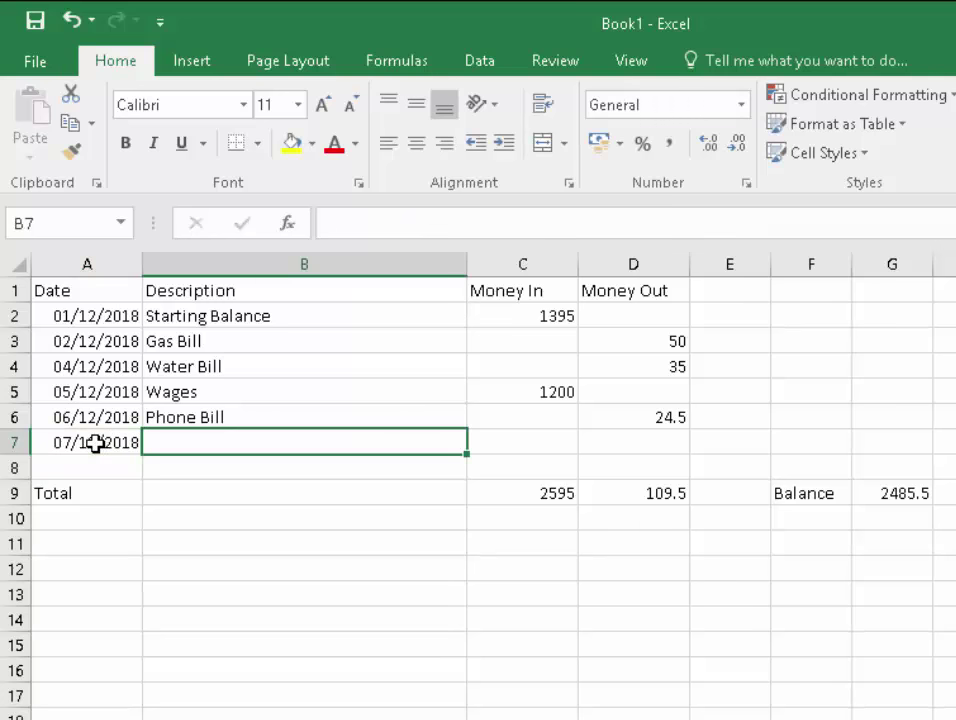
{"action": "type", "text": "Birthday Money"}
{"action": "key", "text": "Tab"}
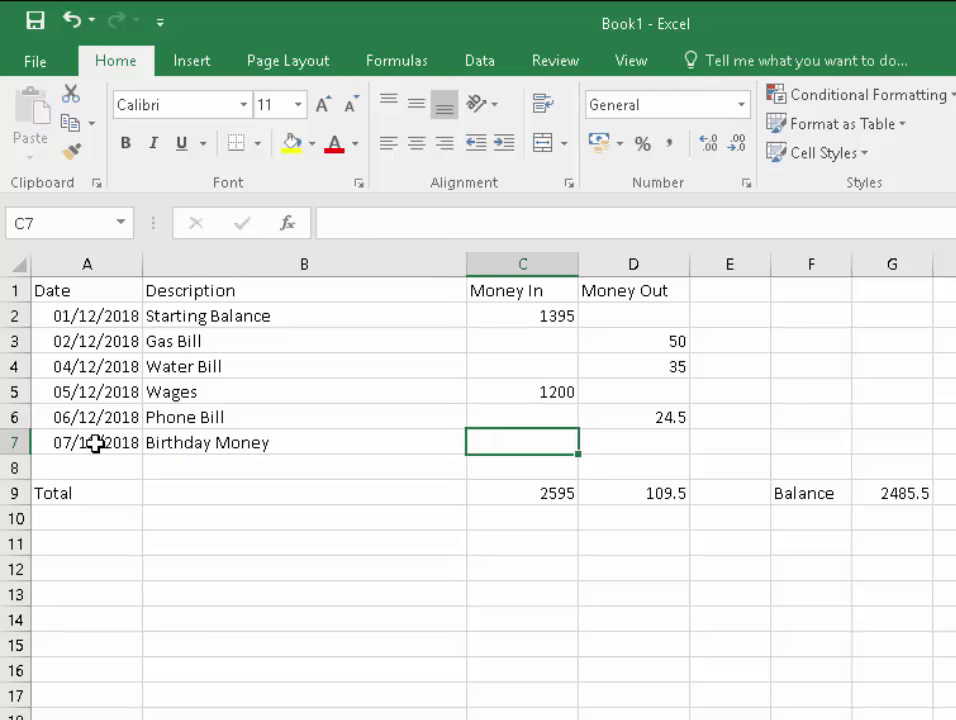
{"action": "type", "text": "85"}
{"action": "key", "text": "Return"}
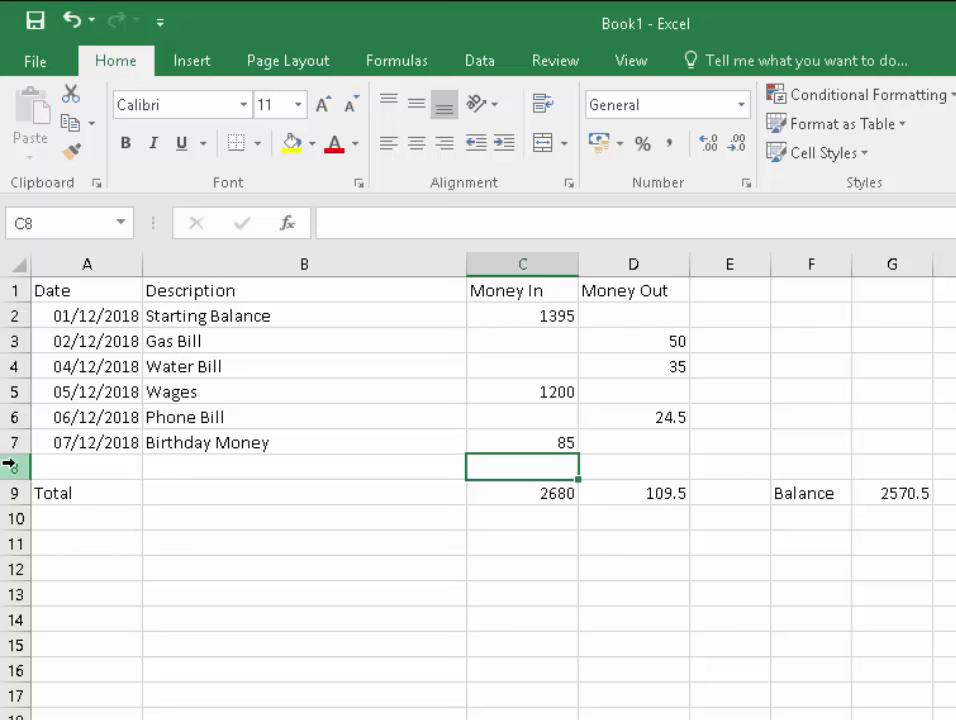
Step: Save As into Documents, replacing the Book1 name with 'Expenses December 2018'
{"action": "left_click", "coordinate": [45, 75]}
{"action": "left_click", "coordinate": [62, 335]}
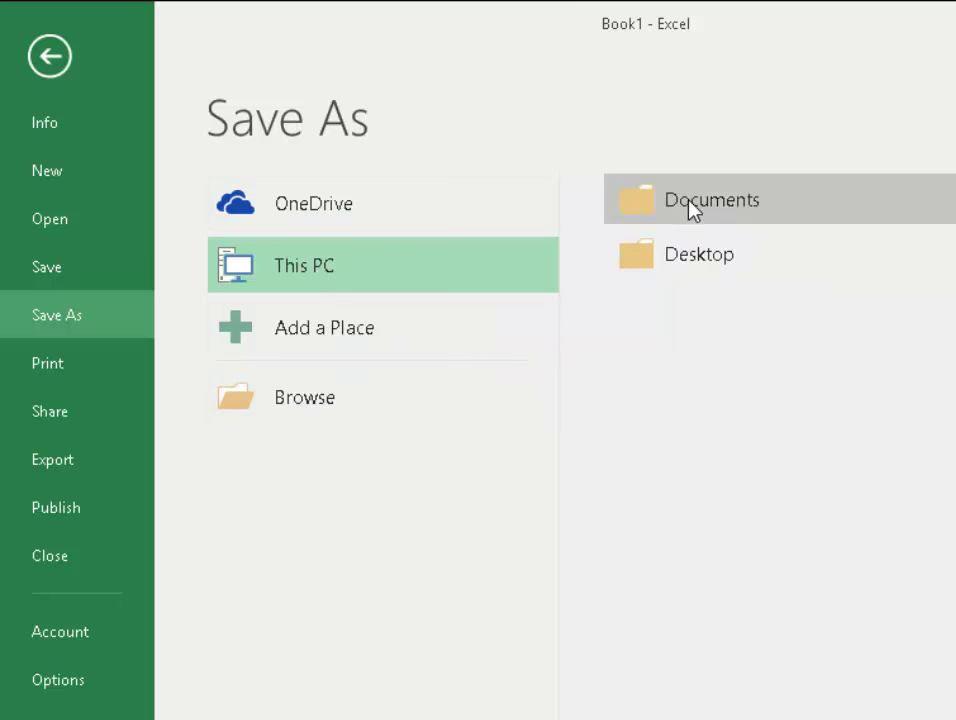
{"action": "left_click", "coordinate": [738, 203]}
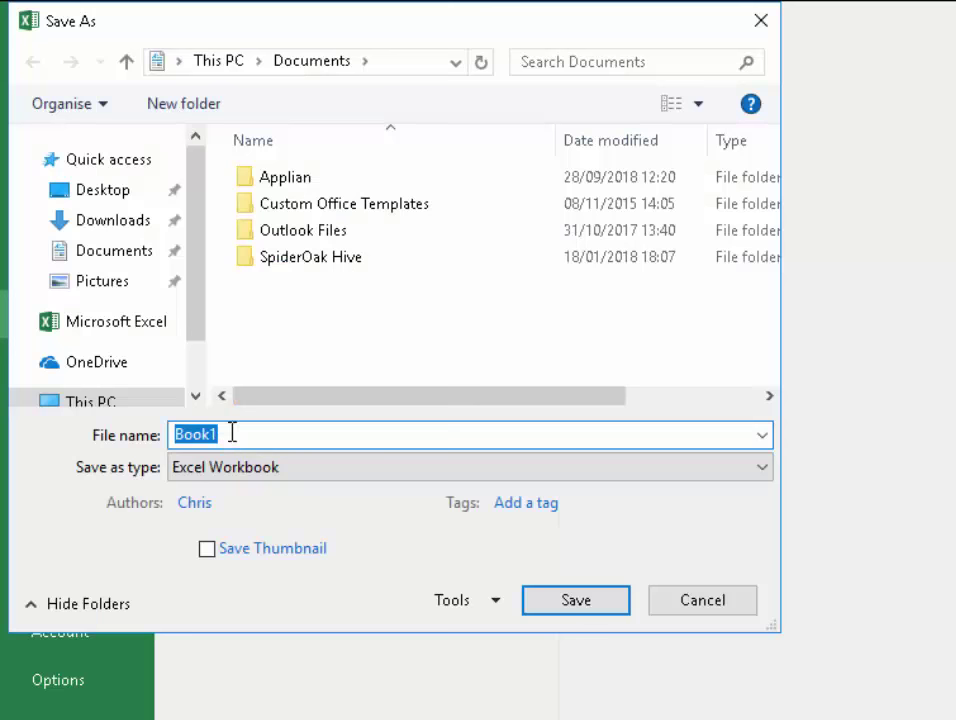
{"action": "left_click", "coordinate": [232, 432]}
{"action": "key", "text": "BackSpace"}
{"action": "key", "text": "BackSpace"}
{"action": "key", "text": "BackSpace"}
{"action": "key", "text": "BackSpace"}
{"action": "key", "text": "BackSpace"}
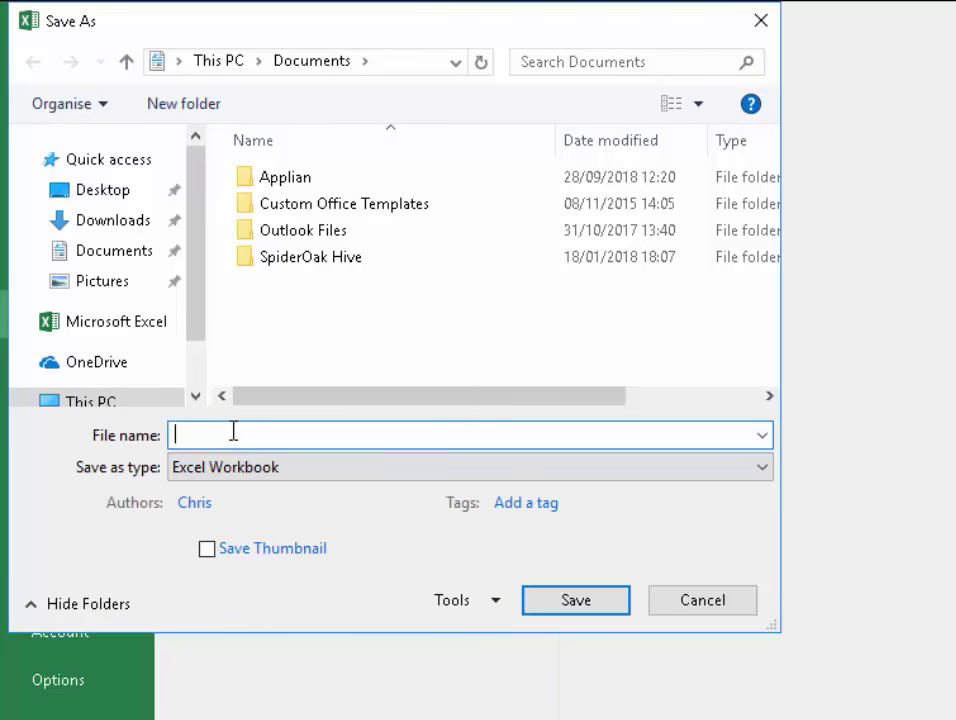
{"action": "type", "text": "Expenses December "}
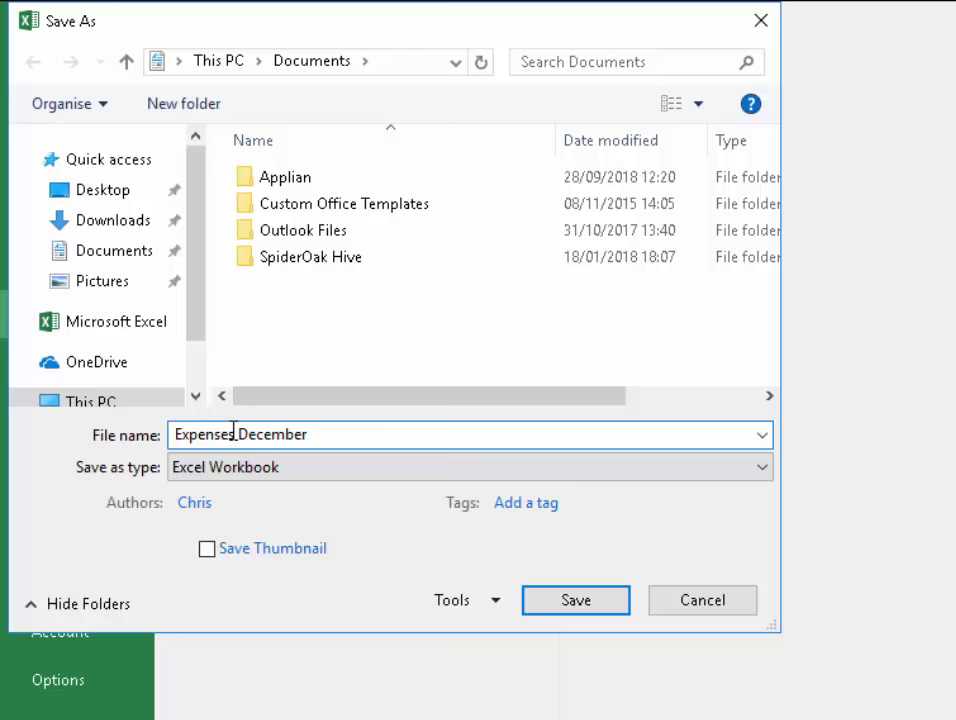
{"action": "type", "text": "2018"}
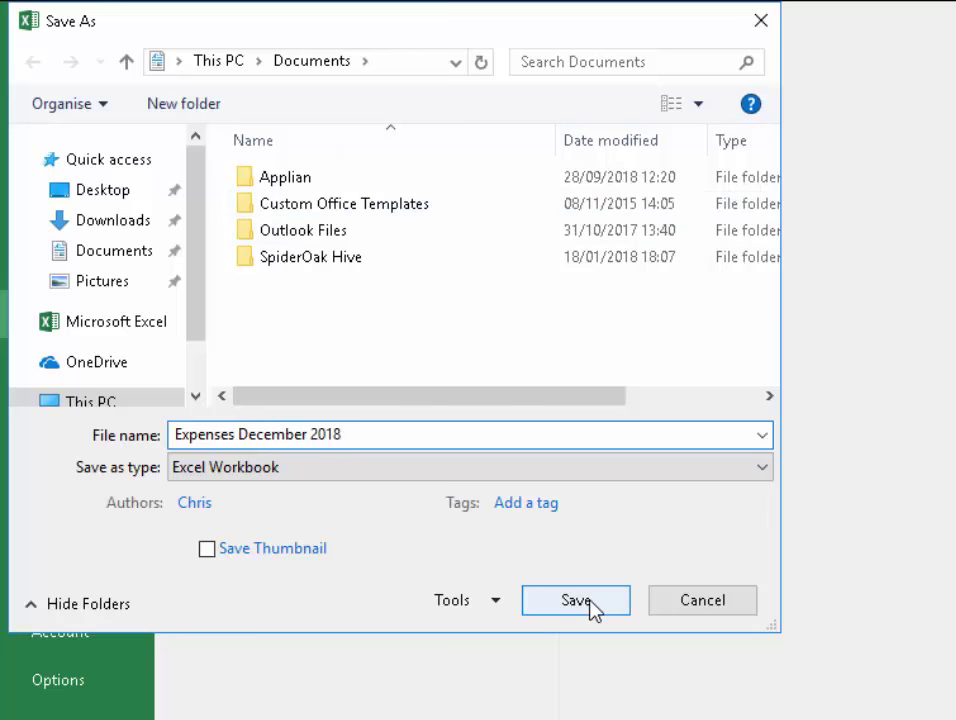
{"action": "left_click", "coordinate": [576, 600]}
{"action": "left_click", "coordinate": [590, 602]}
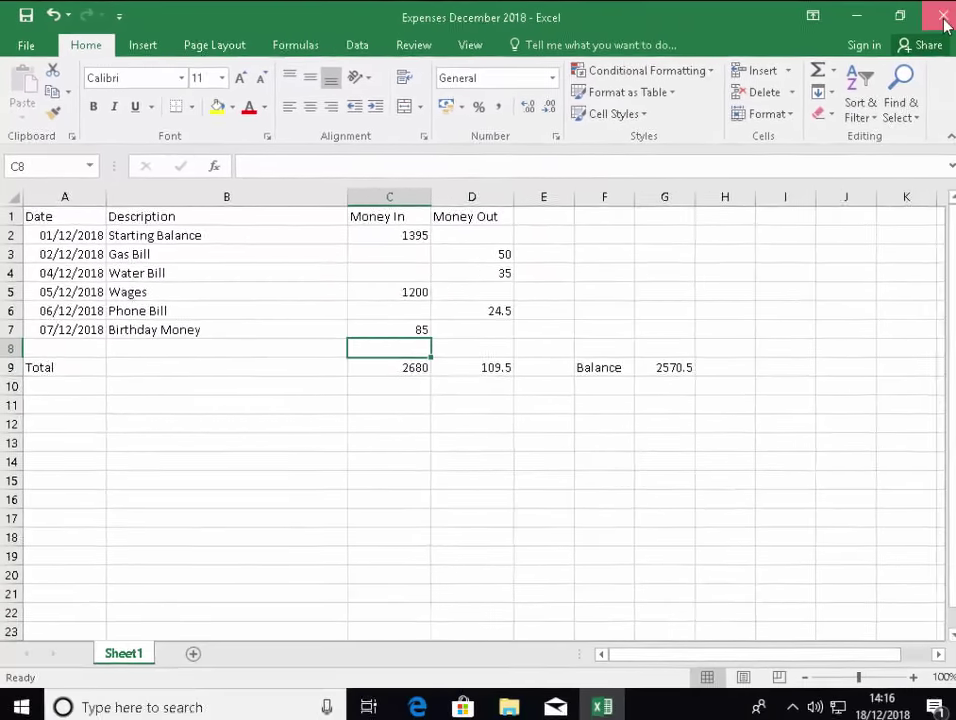
Step: Close Excel and browse to the Documents folder in File Explorer
{"action": "left_click", "coordinate": [934, 27]}
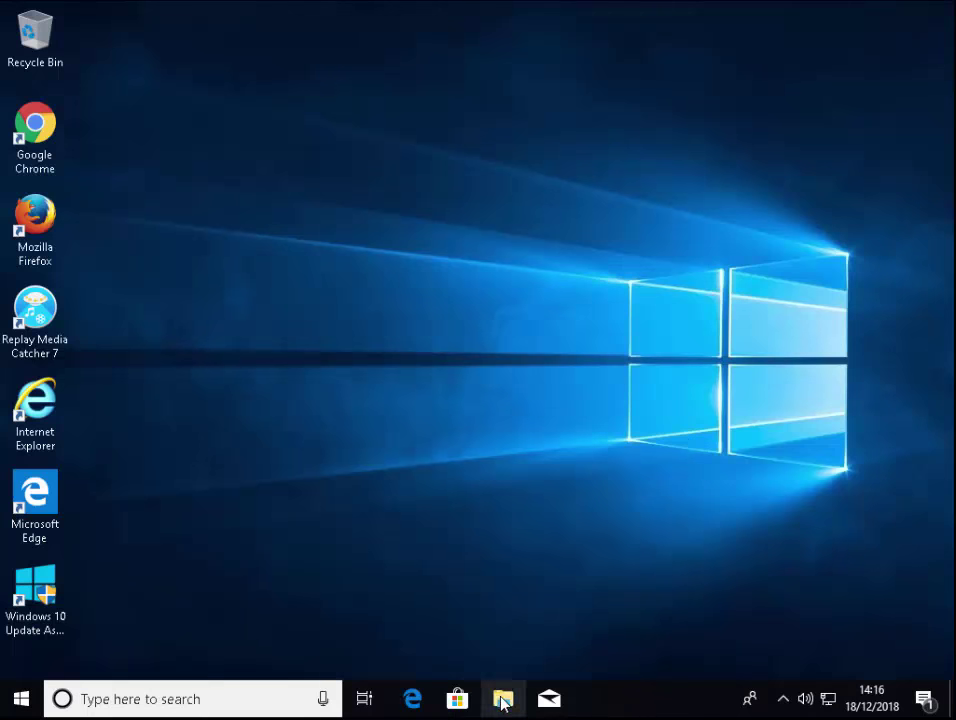
{"action": "left_click", "coordinate": [22, 702]}
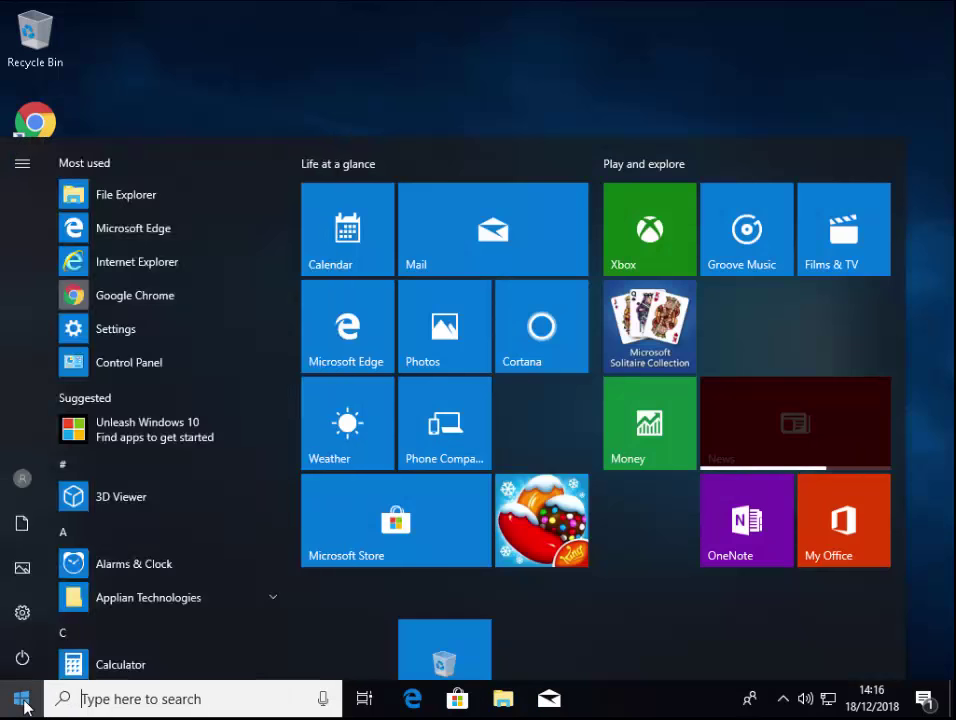
{"action": "left_click", "coordinate": [24, 525]}
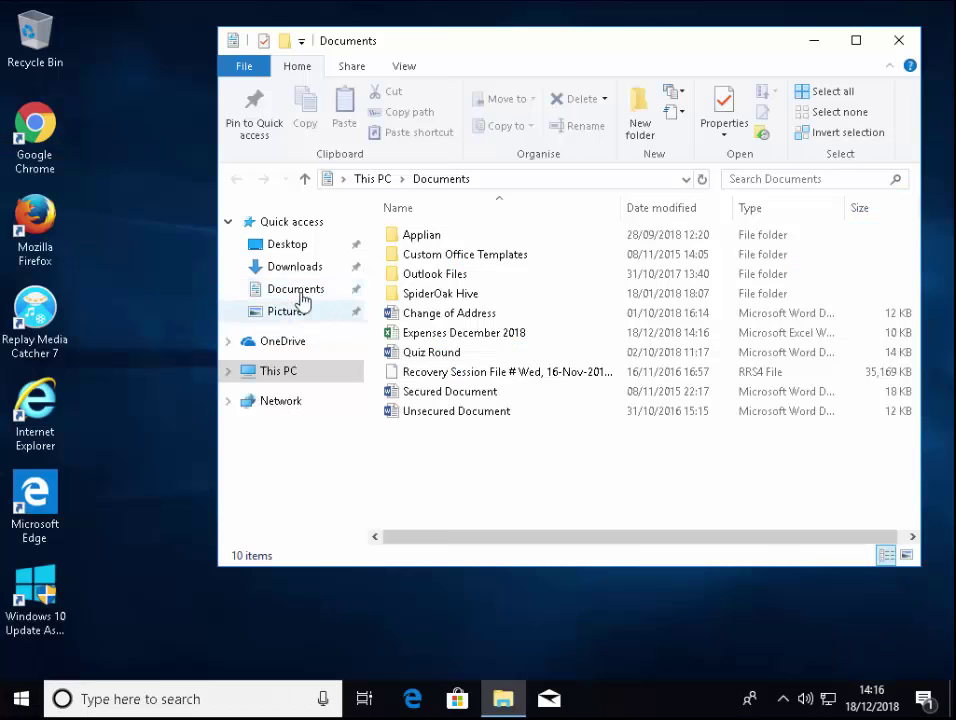
{"action": "left_click", "coordinate": [290, 295]}
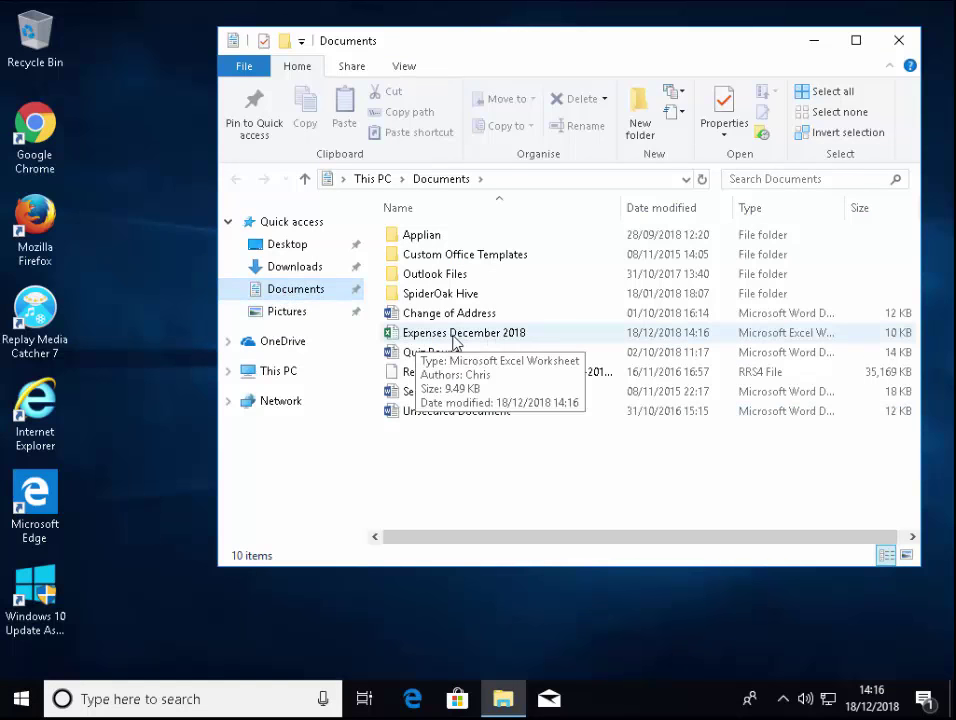
Step: Reopen the Expenses December 2018 workbook from the Documents folder
{"action": "double_click", "coordinate": [427, 342]}
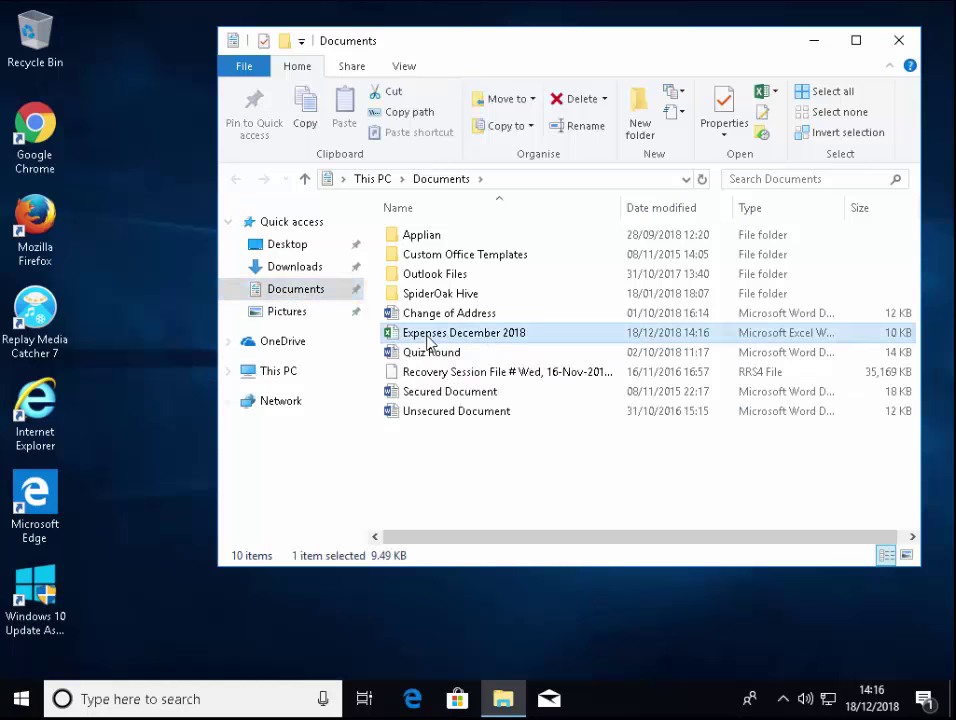